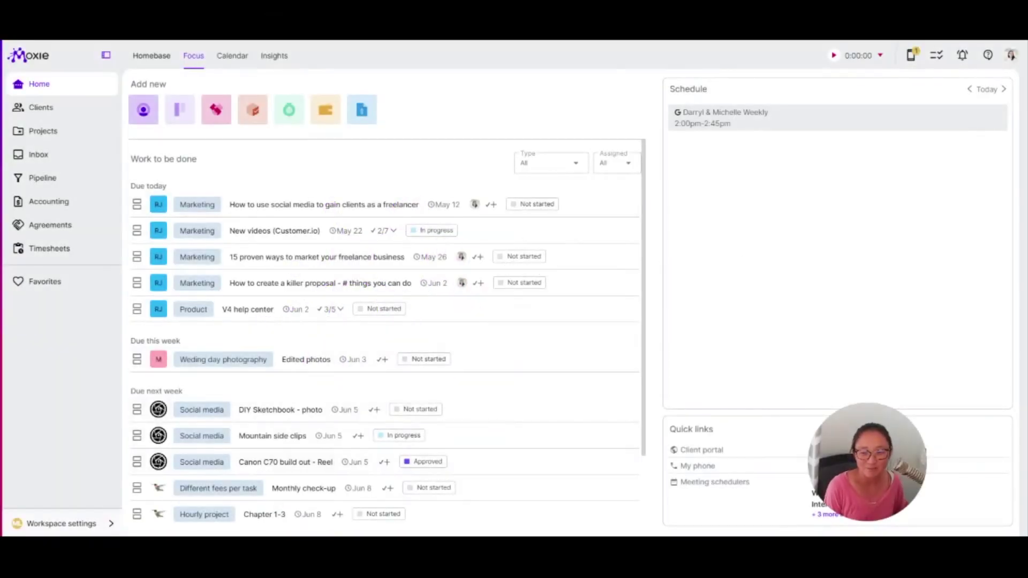
# Step: Open Preferences & settings from the Workspace settings menu
pyautogui.click(61, 524)
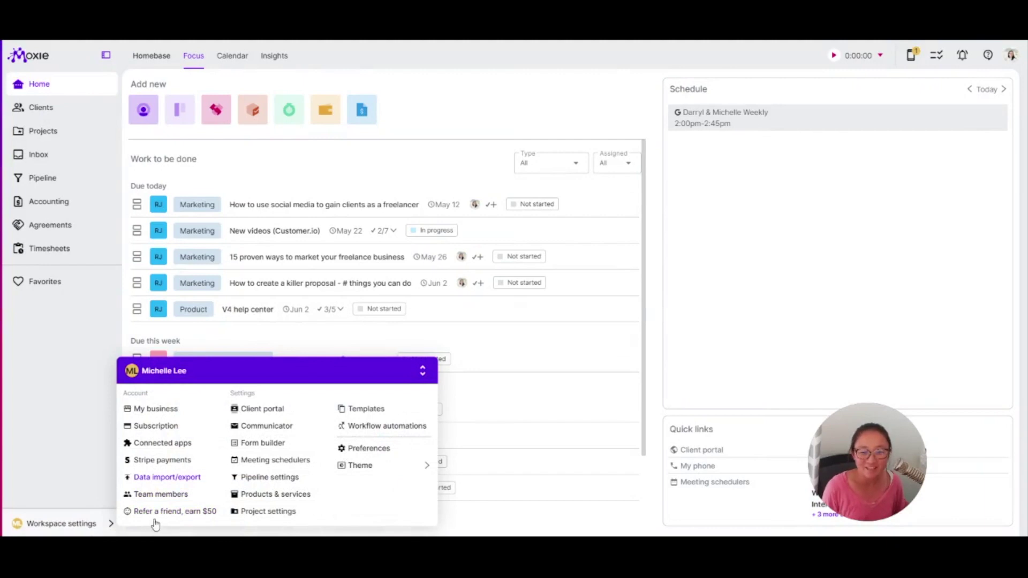
pyautogui.click(386, 488)
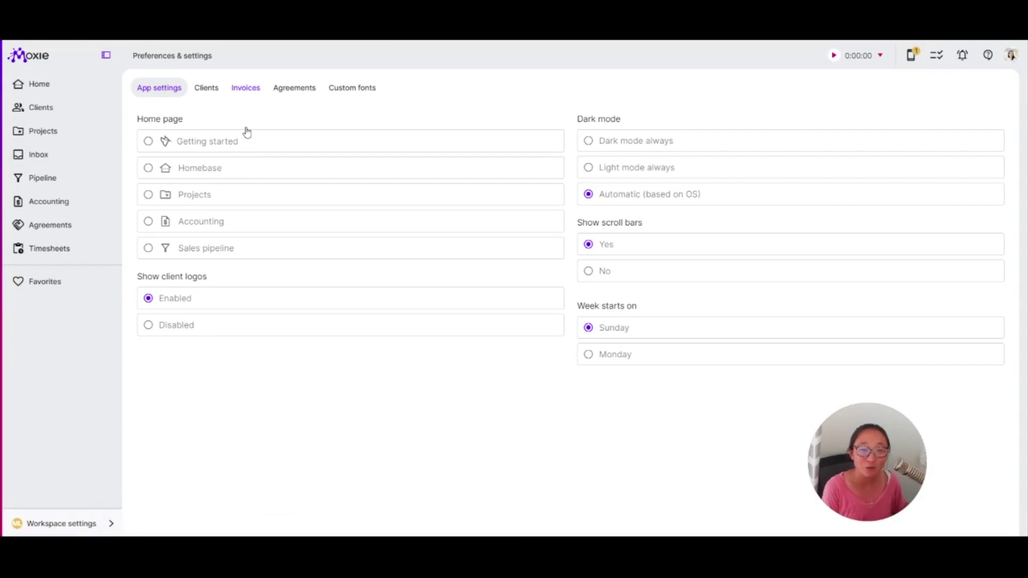
# Step: Show the Invoices settings and review the Due date approaching email template choices
pyautogui.click(246, 88)
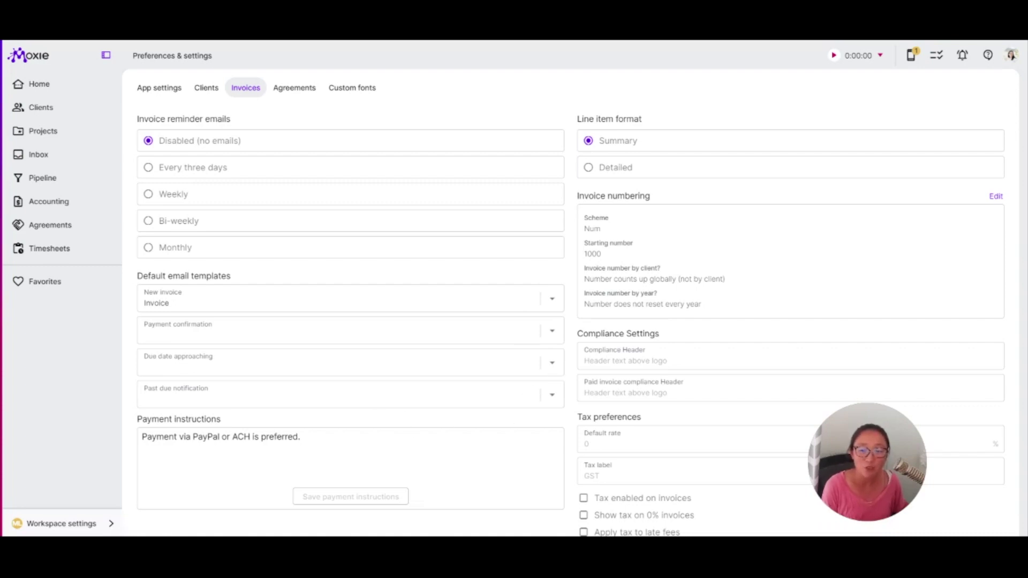
pyautogui.click(62, 524)
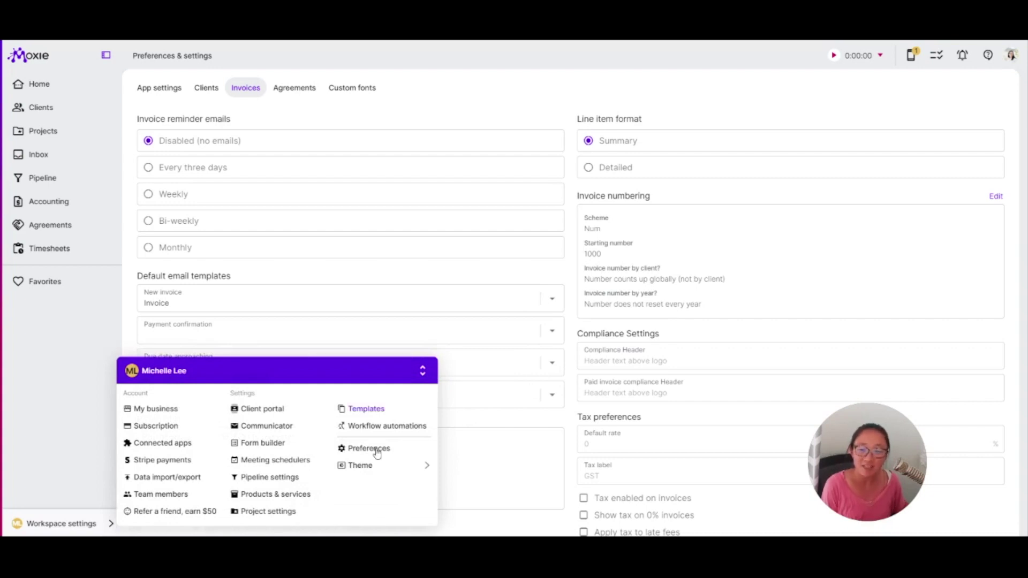
pyautogui.click(57, 459)
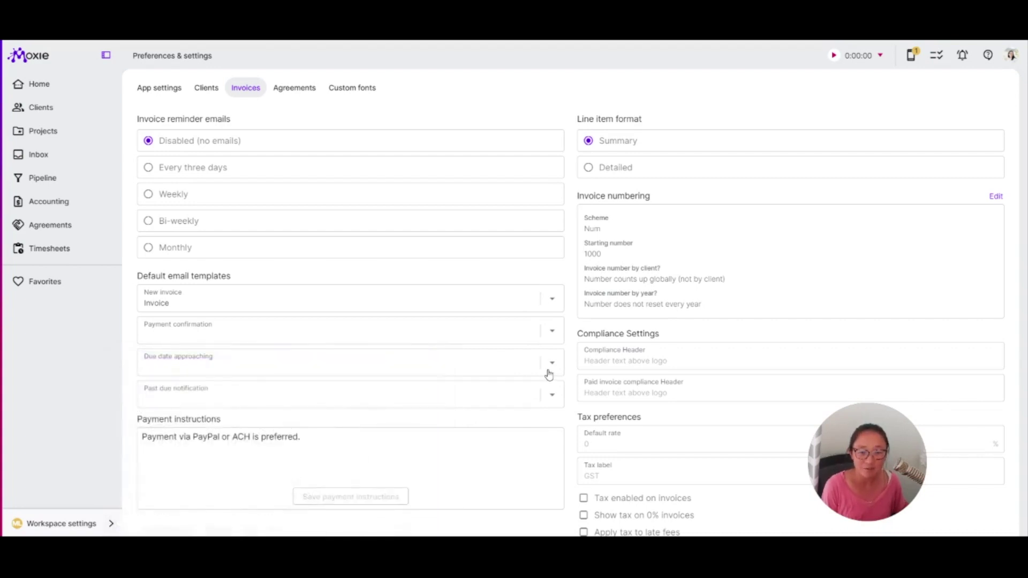
pyautogui.click(552, 373)
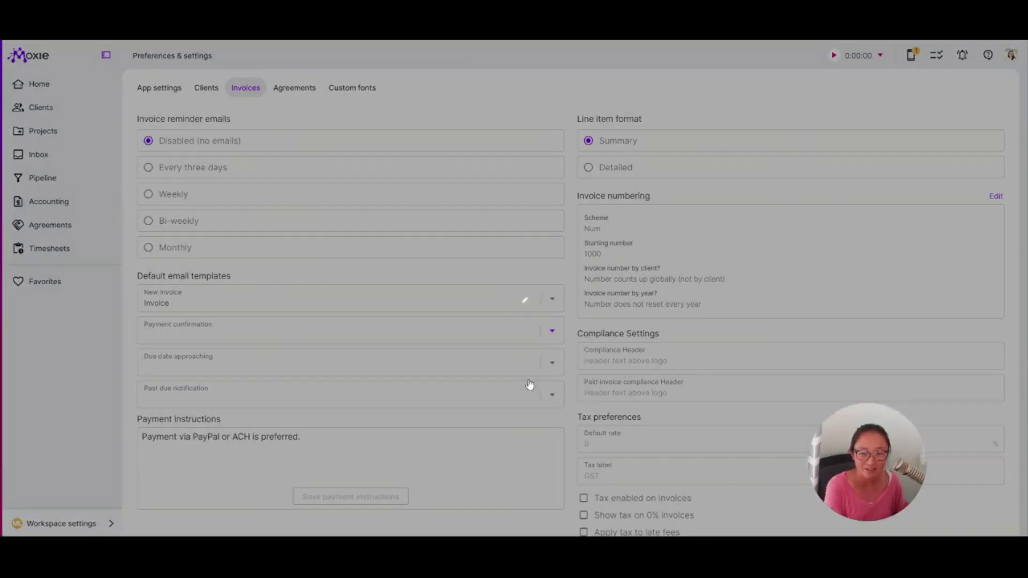
pyautogui.scroll(-1, 230, 459)
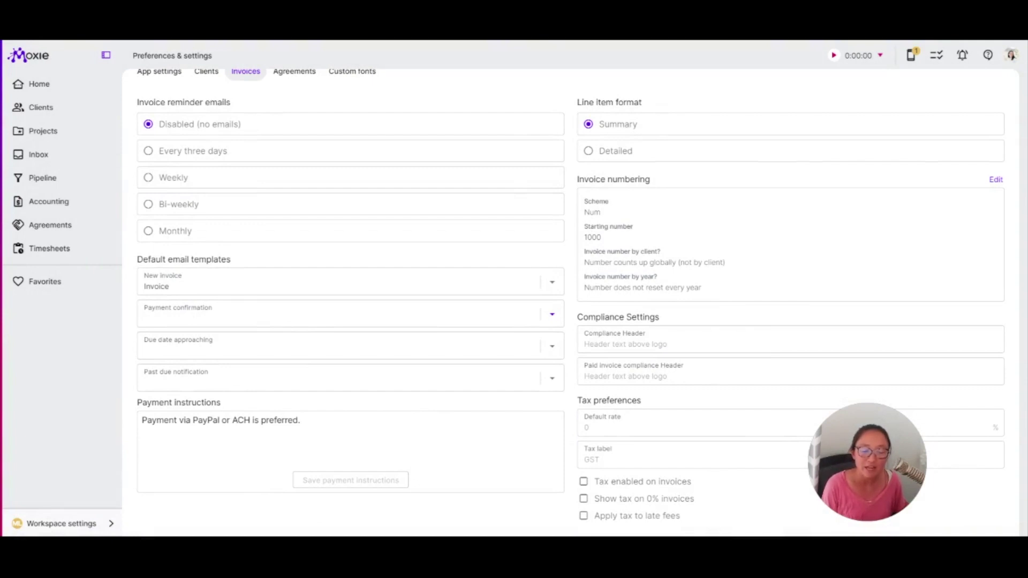
pyautogui.scroll(1, 571, 302)
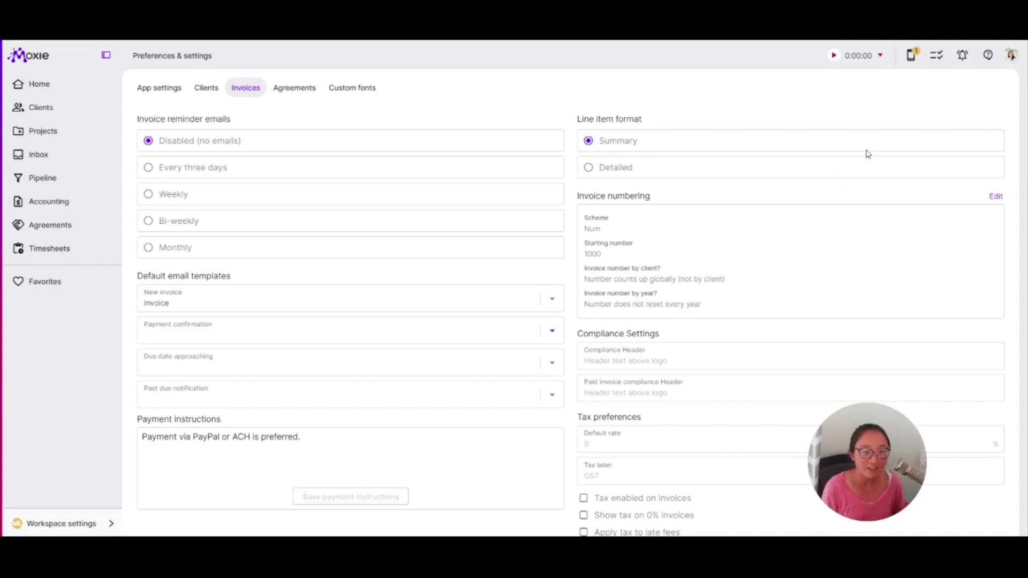
pyautogui.click(881, 102)
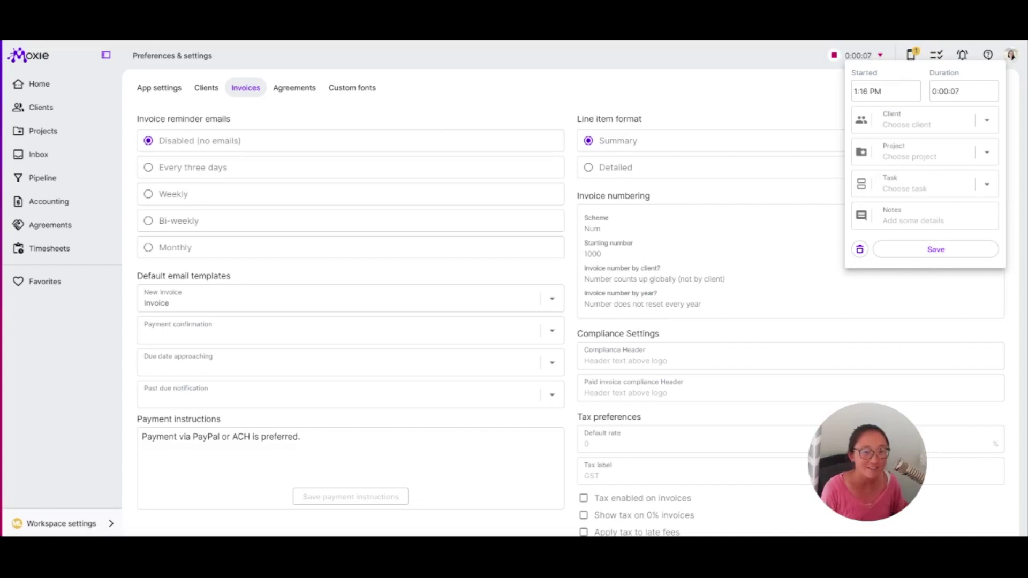
# Step: Dismiss the time-tracking details, leaving the timer running in the background
pyautogui.click(800, 138)
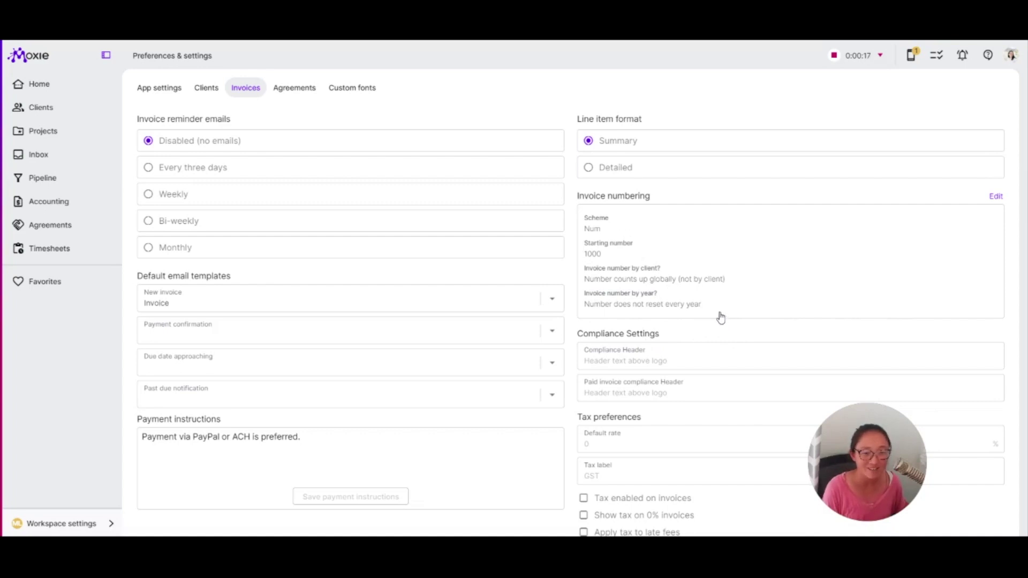
pyautogui.scroll(-1, 722, 317)
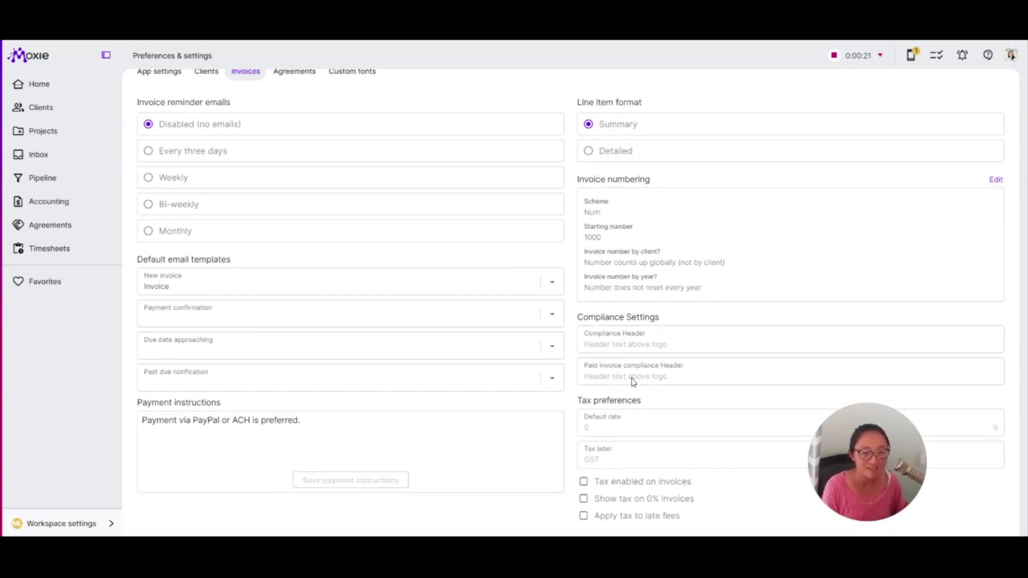
pyautogui.scroll(1, 634, 396)
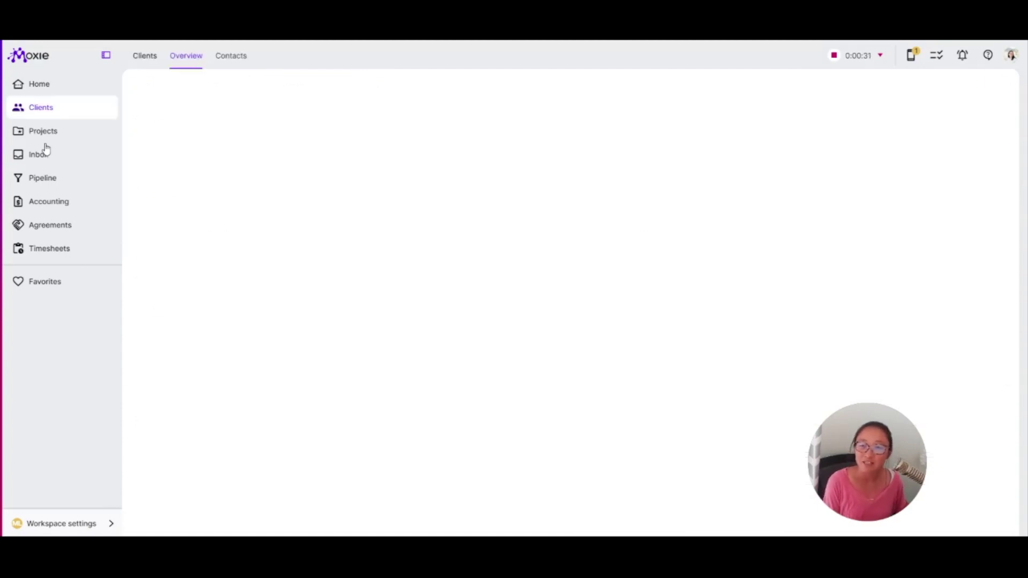
# Step: Open draft invoice 1240 from the *Unlimited Clients client's invoice list
pyautogui.click(205, 140)
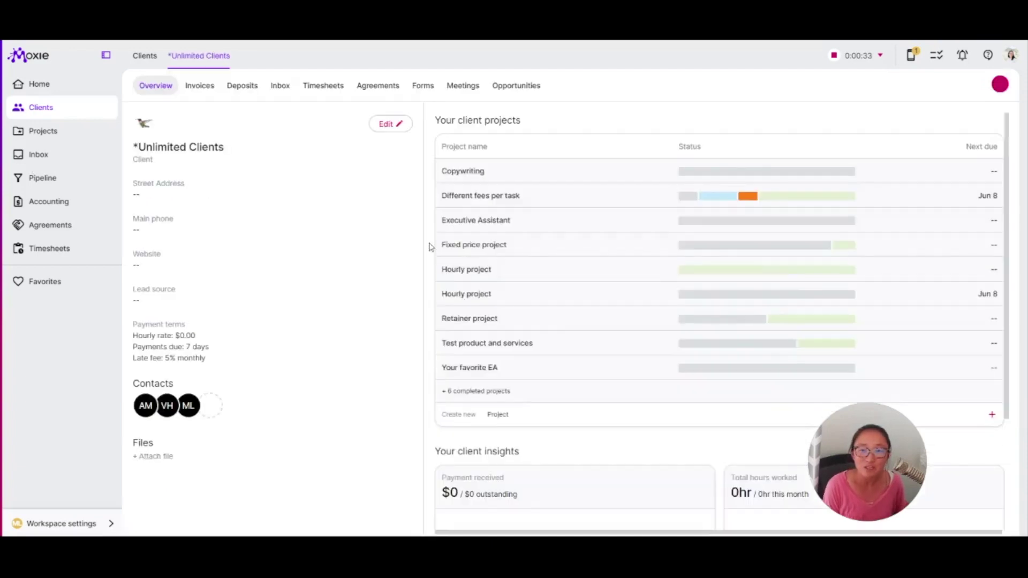
pyautogui.click(200, 86)
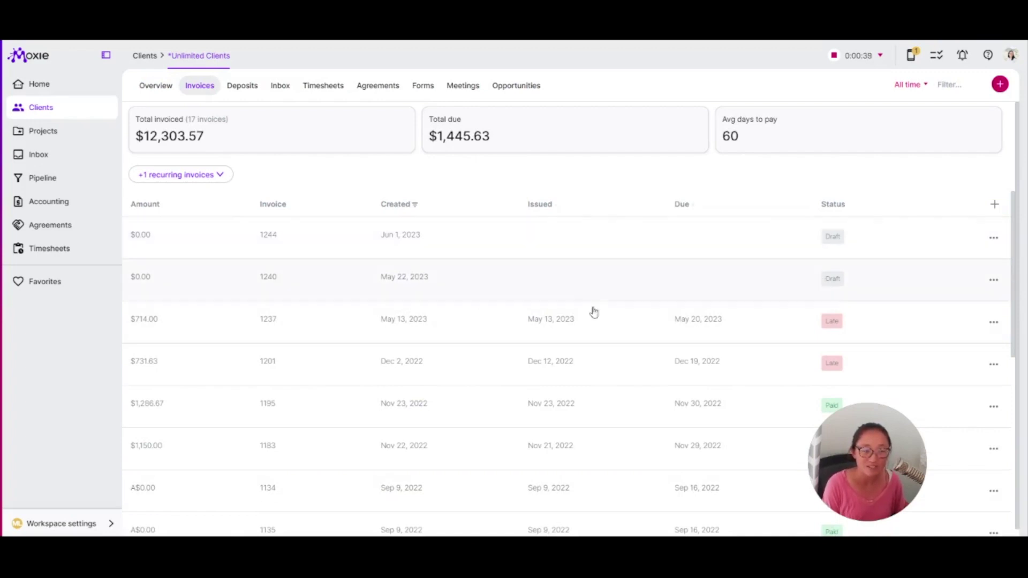
pyautogui.scroll(-4, 814, 264)
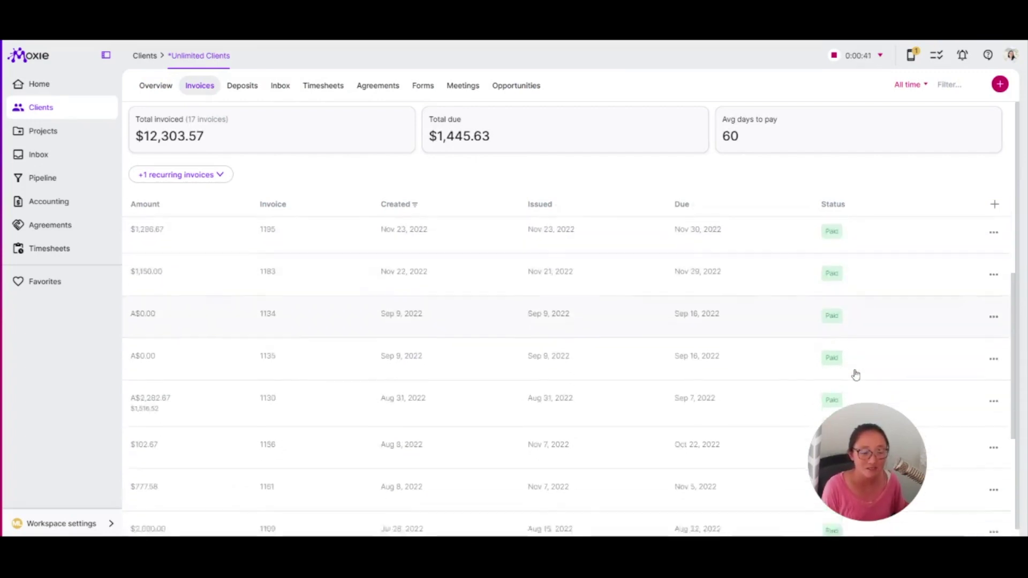
pyautogui.scroll(-3, 599, 406)
pyautogui.scroll(6, 711, 424)
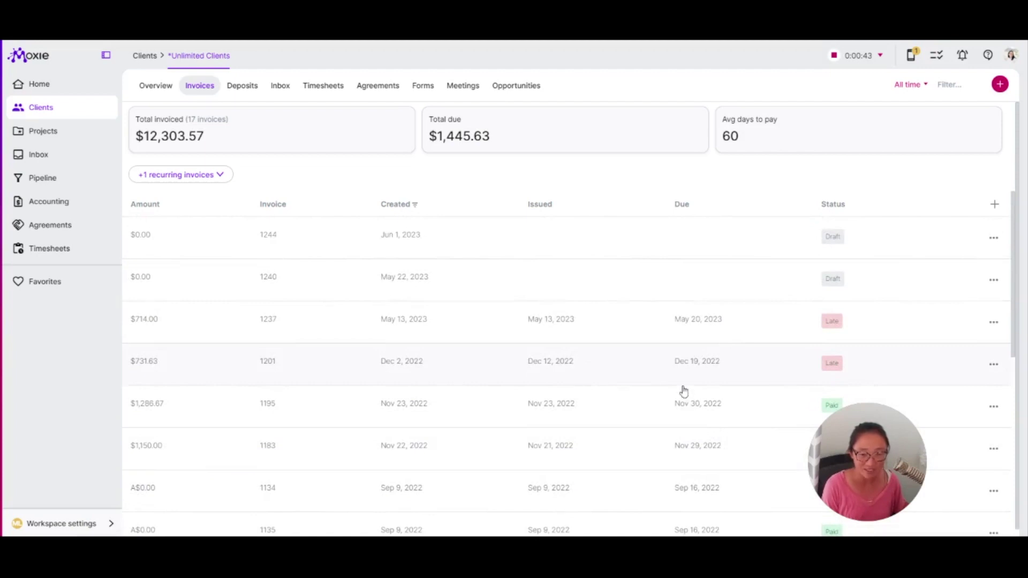
pyautogui.click(396, 300)
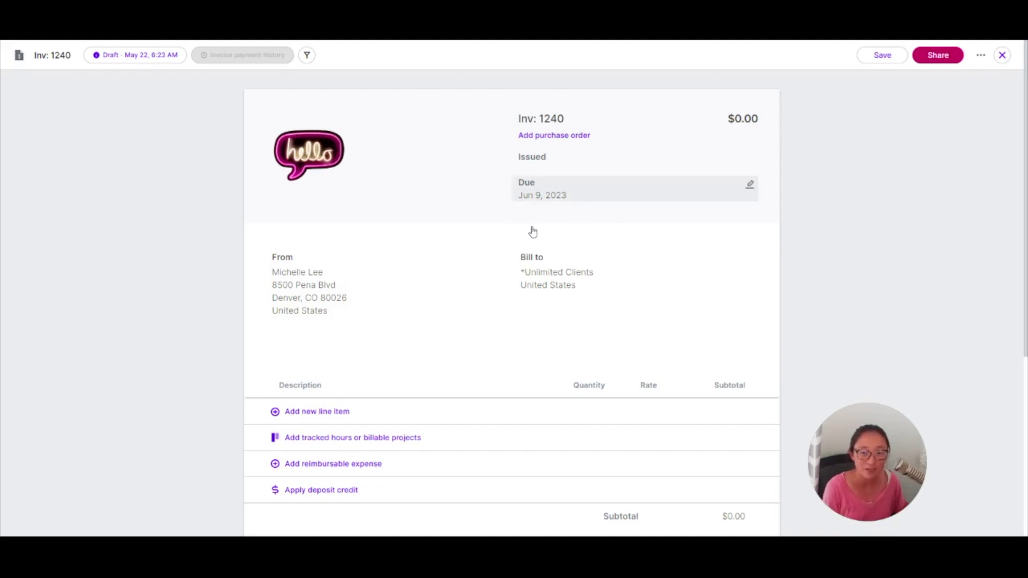
pyautogui.scroll(-1, 649, 361)
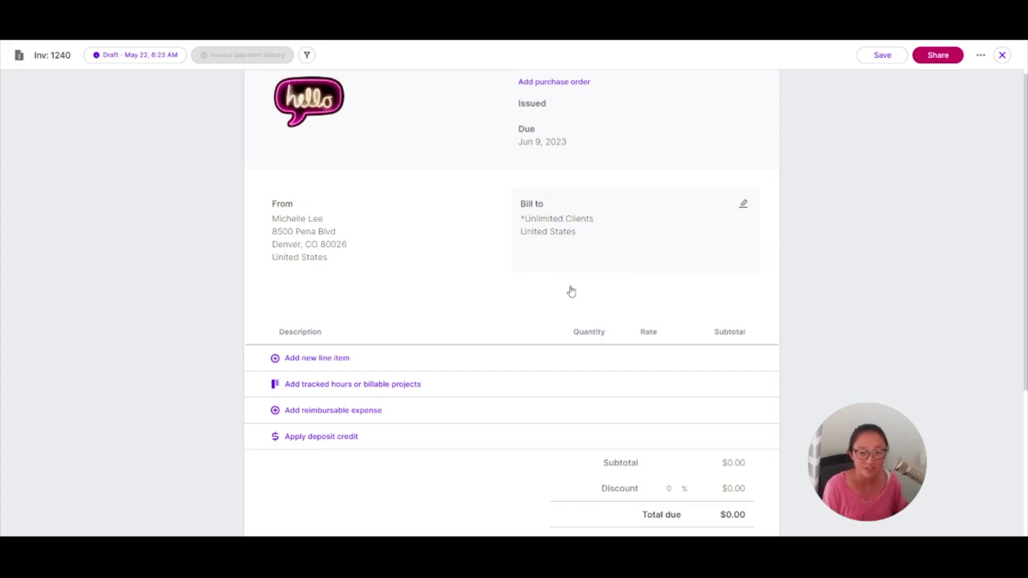
pyautogui.scroll(-1, 571, 291)
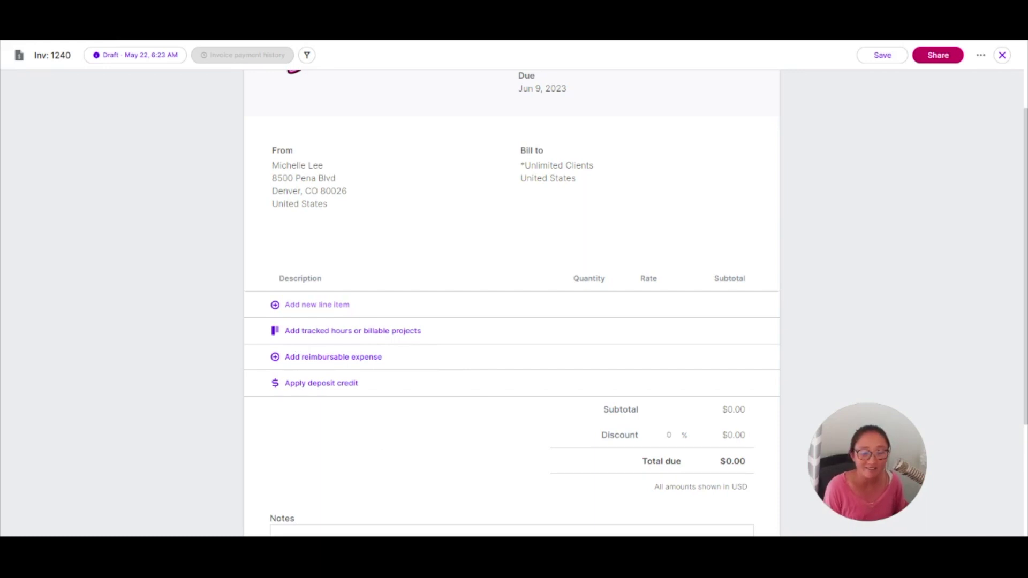
# Step: Add a Page line item at quantity 3 and rate 100, a $300.00 subtotal
pyautogui.click(297, 345)
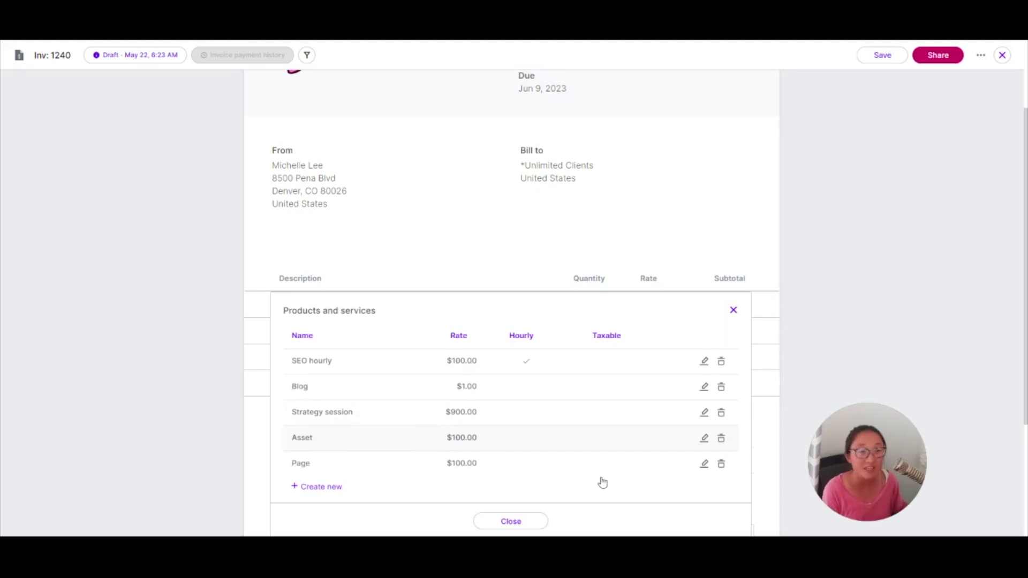
pyautogui.click(190, 390)
pyautogui.click(328, 356)
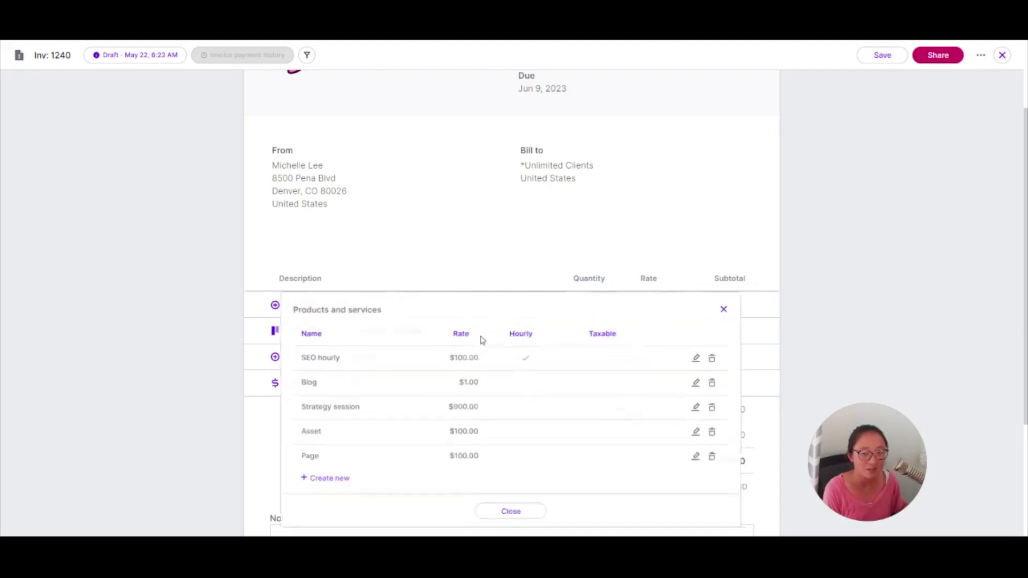
pyautogui.scroll(-2, 789, 385)
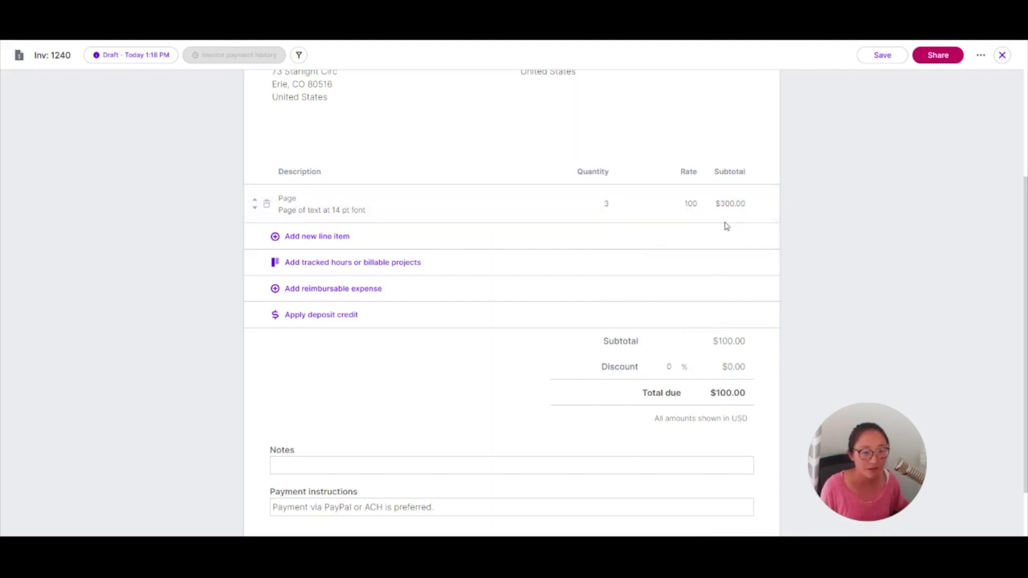
pyautogui.click(821, 223)
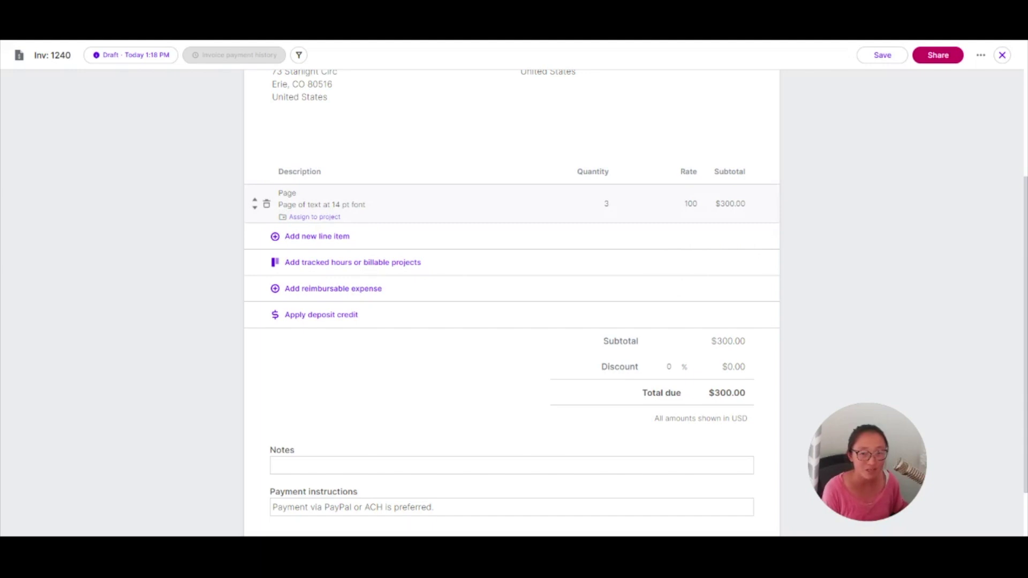
# Step: Browse the saved products and services, abandon a new item, and close the list
pyautogui.click(318, 275)
pyautogui.click(321, 418)
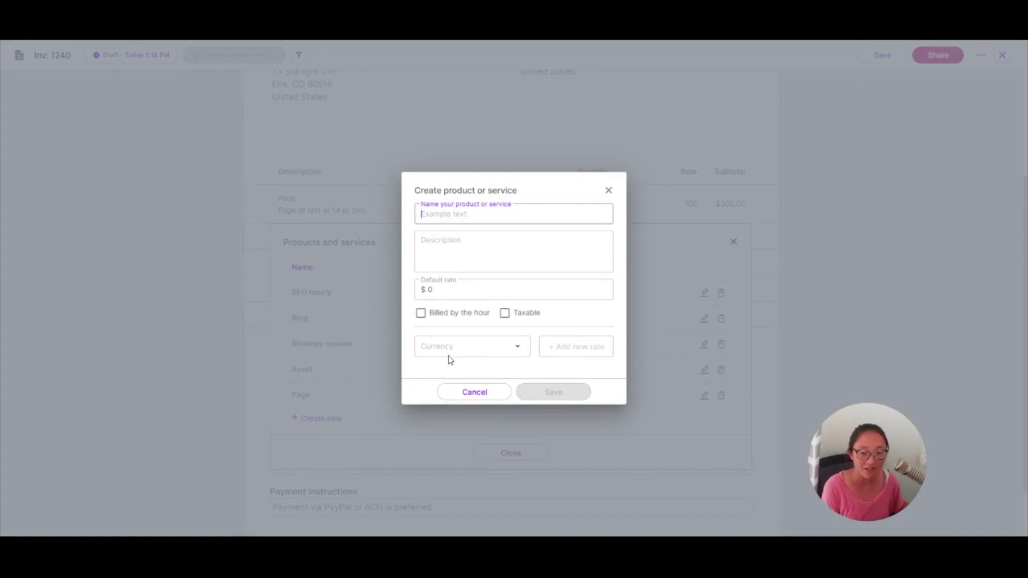
pyautogui.click(616, 236)
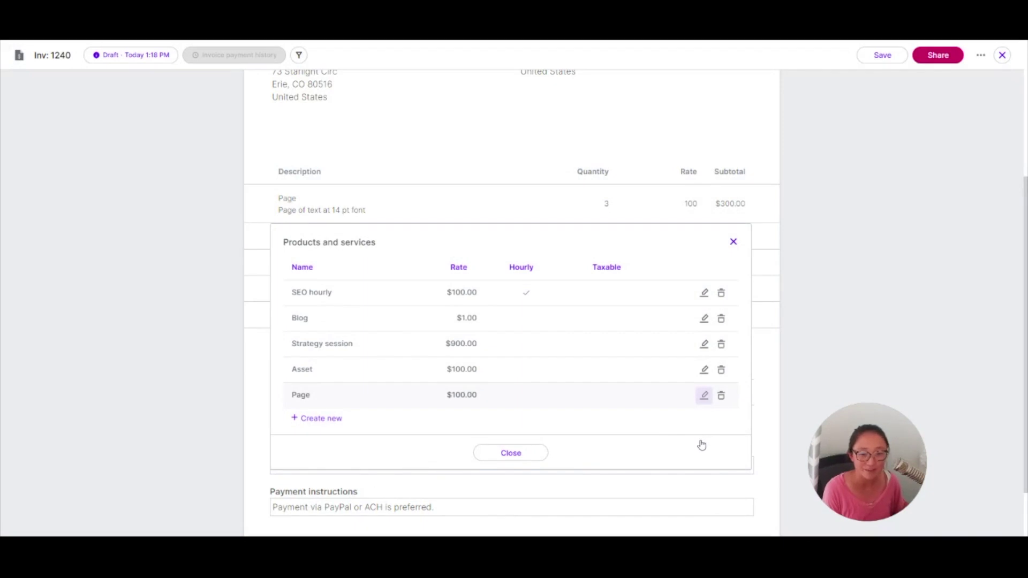
pyautogui.click(734, 241)
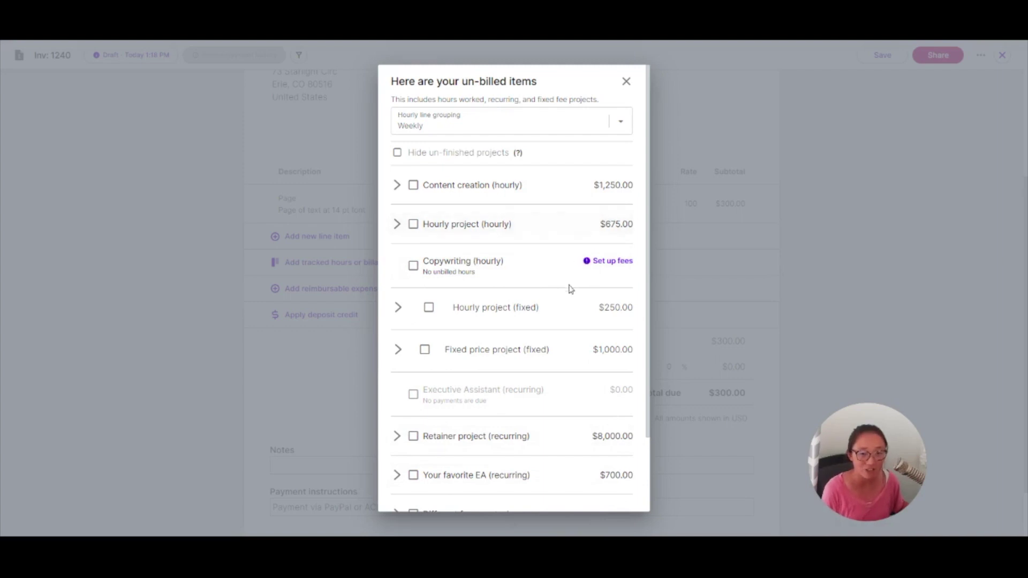
# Step: Inspect the Content creation, Hourly project (fixed) and Retainer entries in the un-billed items
pyautogui.click(394, 223)
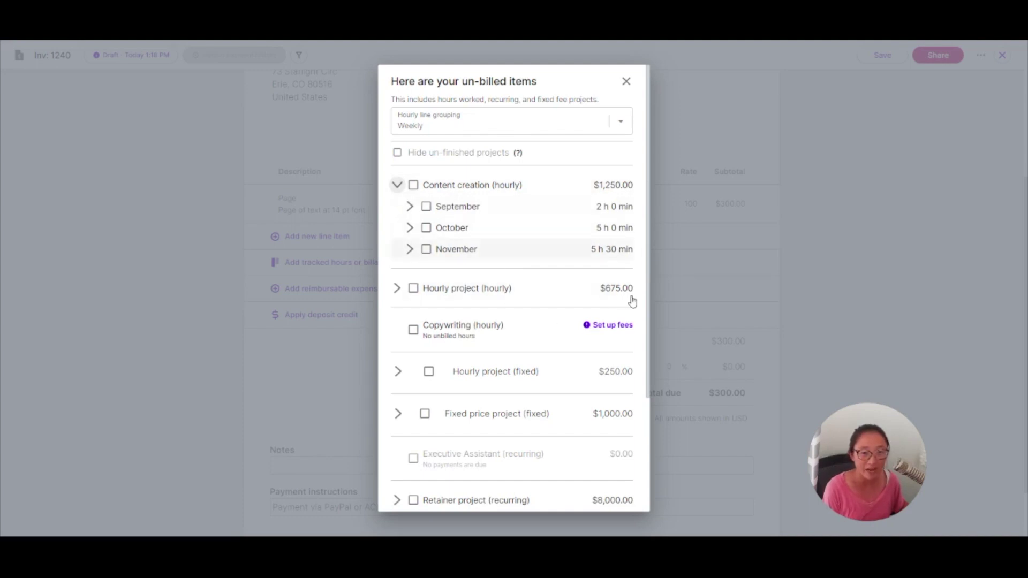
pyautogui.click(401, 228)
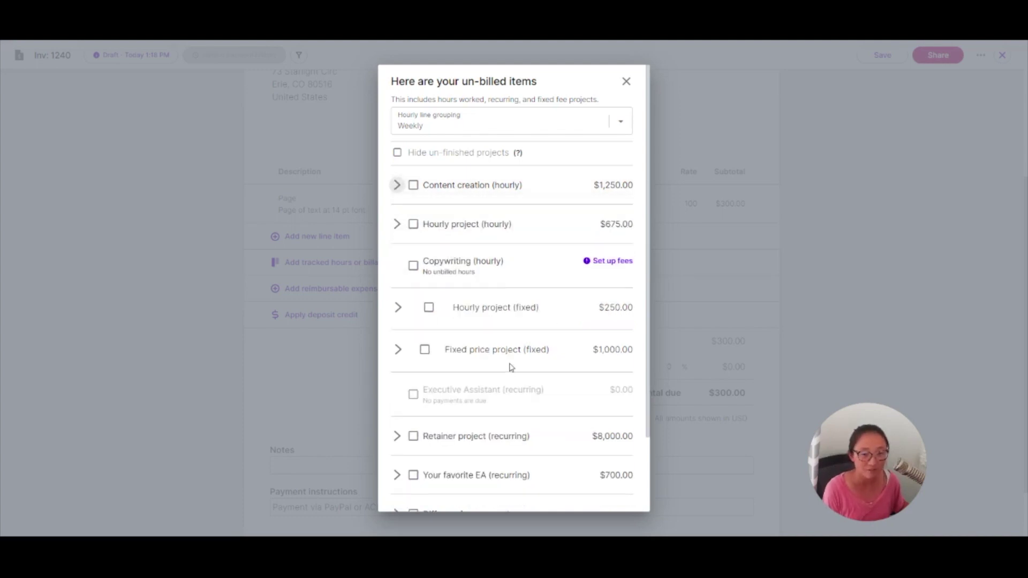
pyautogui.click(398, 350)
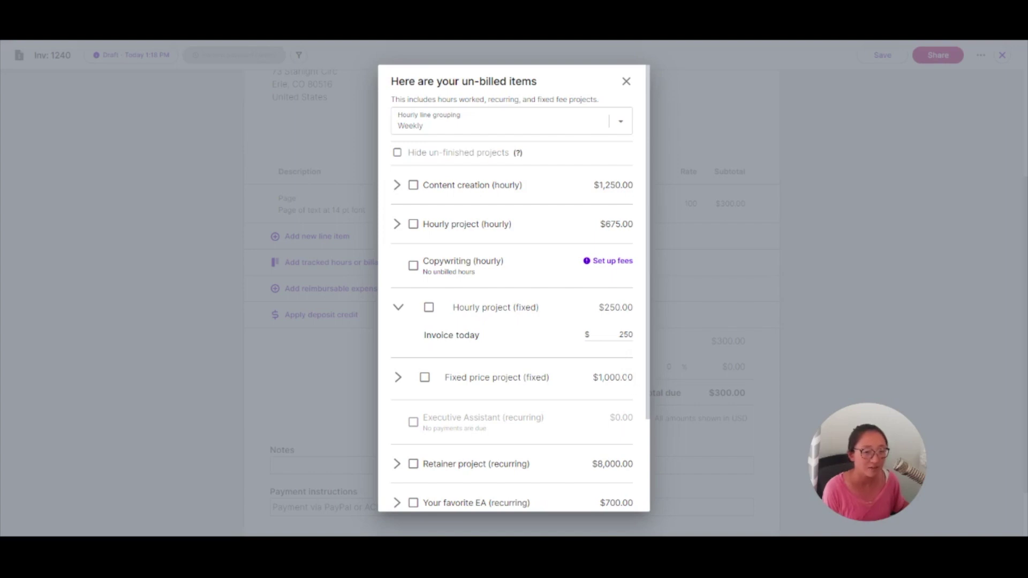
pyautogui.click(397, 350)
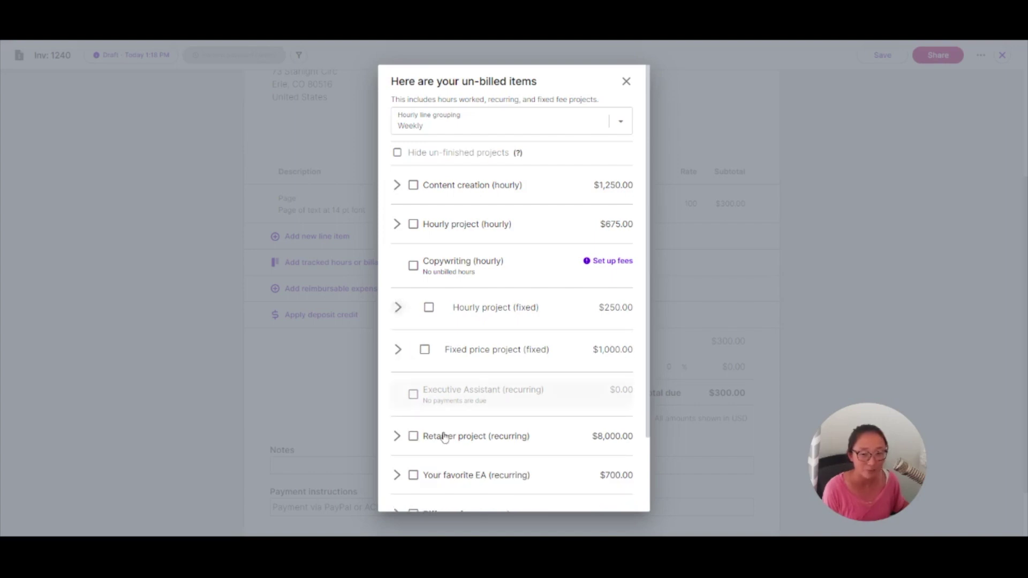
pyautogui.scroll(-2, 402, 393)
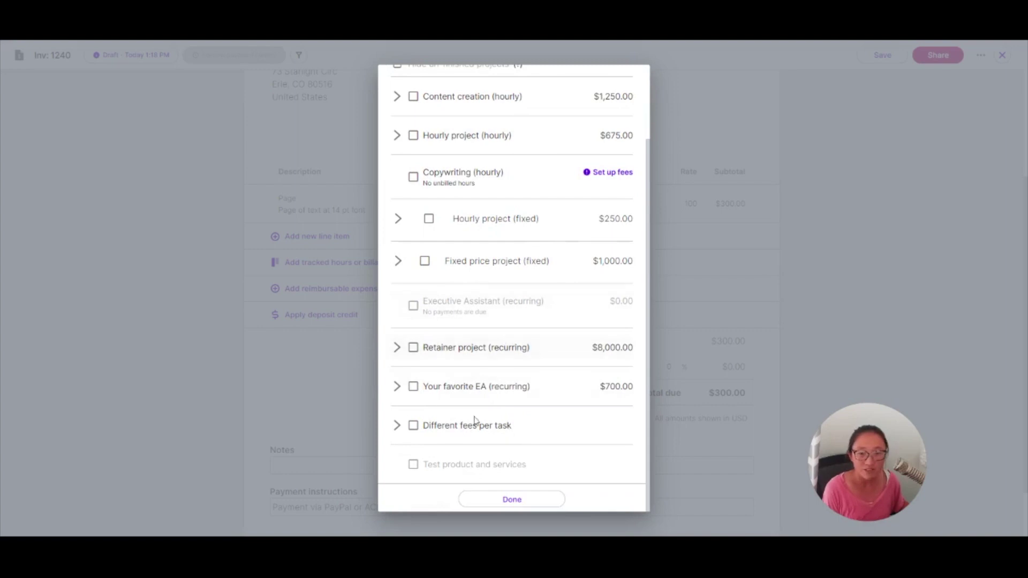
pyautogui.click(397, 391)
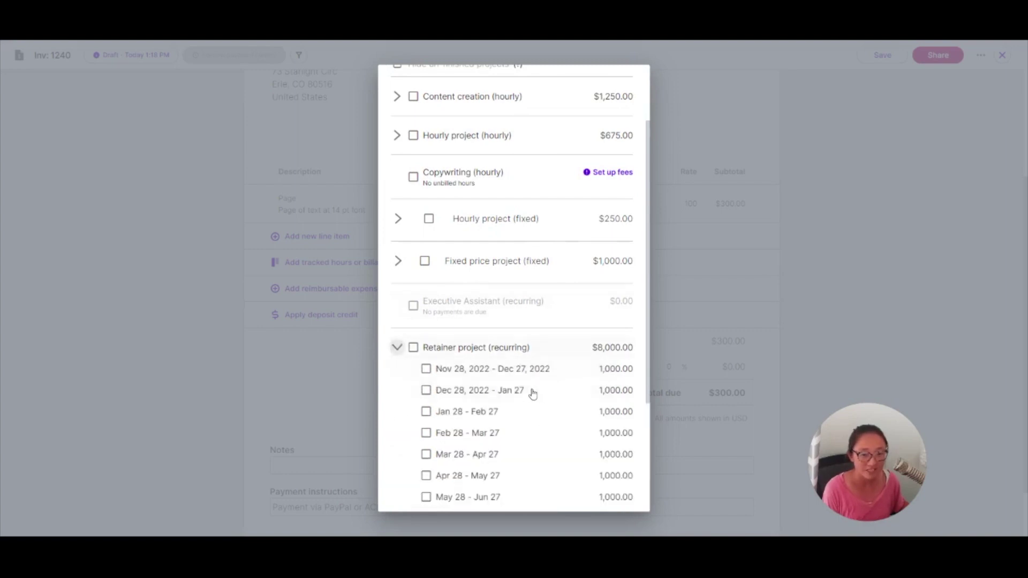
pyautogui.scroll(-2, 563, 456)
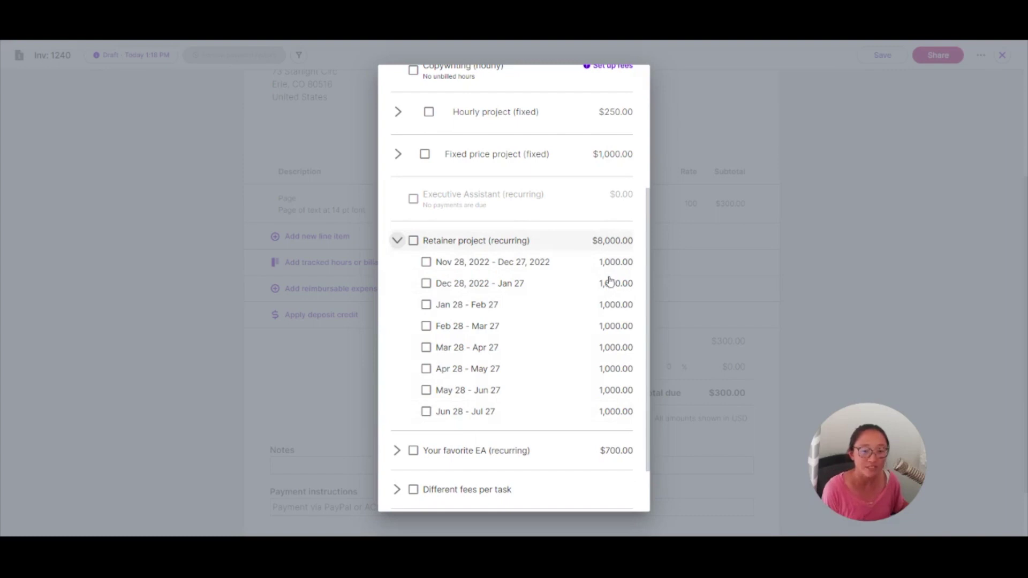
pyautogui.click(401, 287)
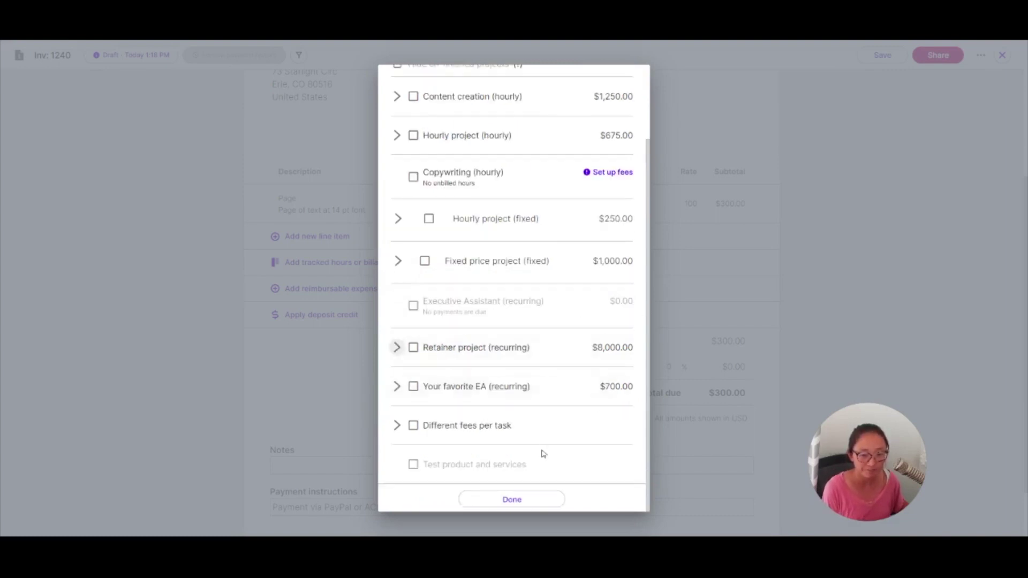
# Step: Bill the Jan 28 - Feb 27 retainer period and $250 Hourly project (fixed) on the invoice
pyautogui.click(397, 347)
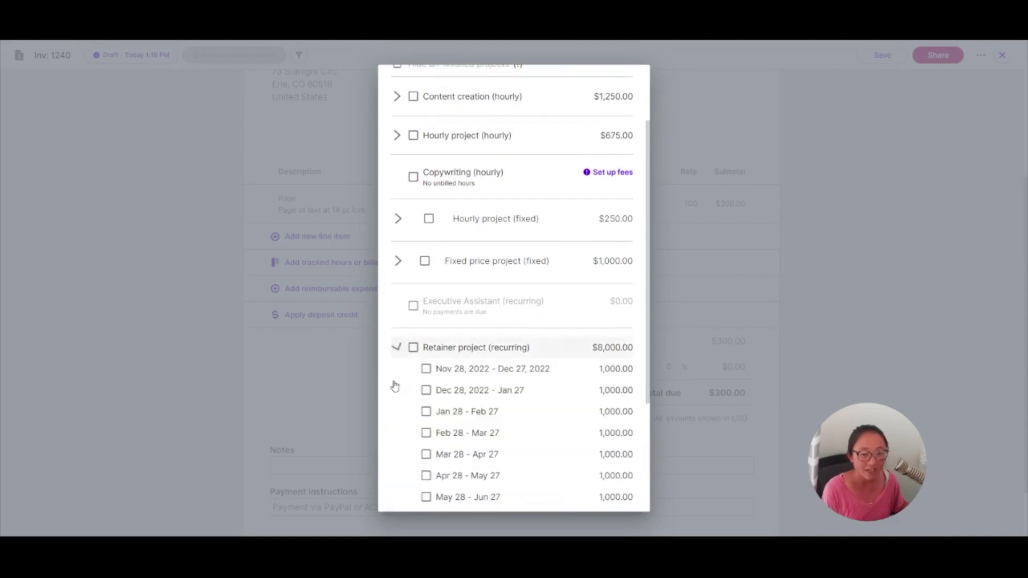
pyautogui.click(425, 411)
pyautogui.click(397, 260)
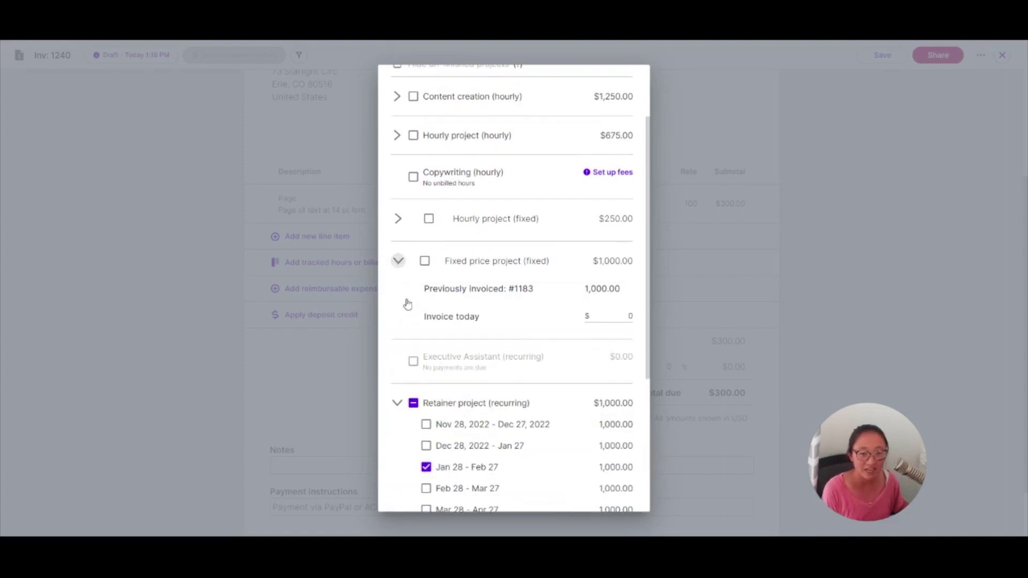
pyautogui.click(424, 260)
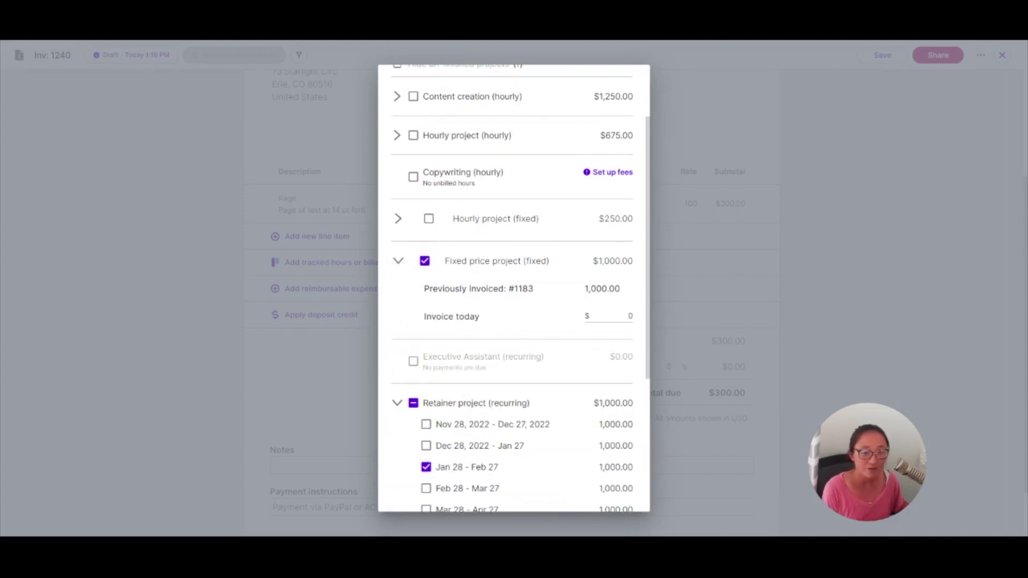
pyautogui.click(425, 261)
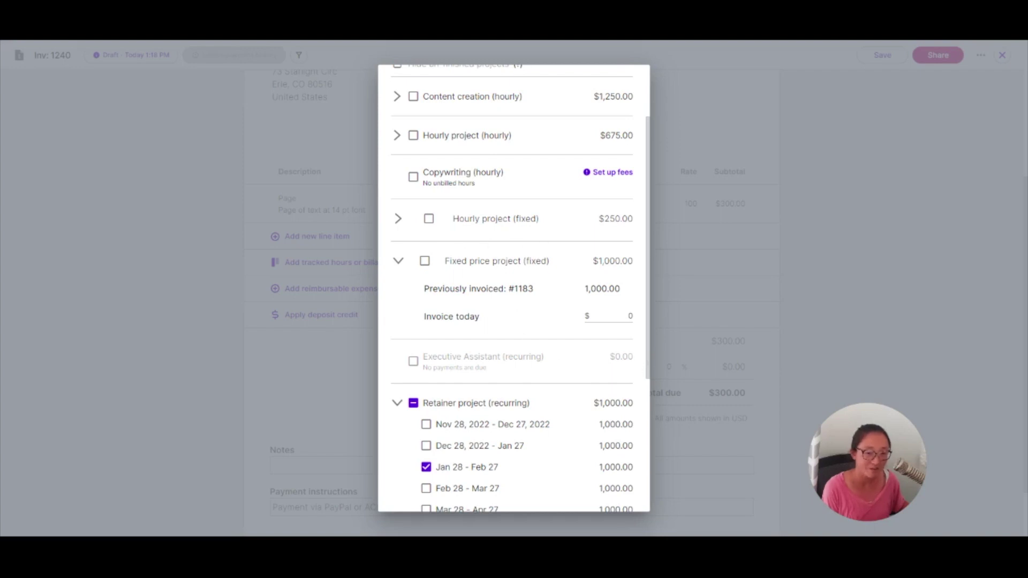
pyautogui.click(398, 261)
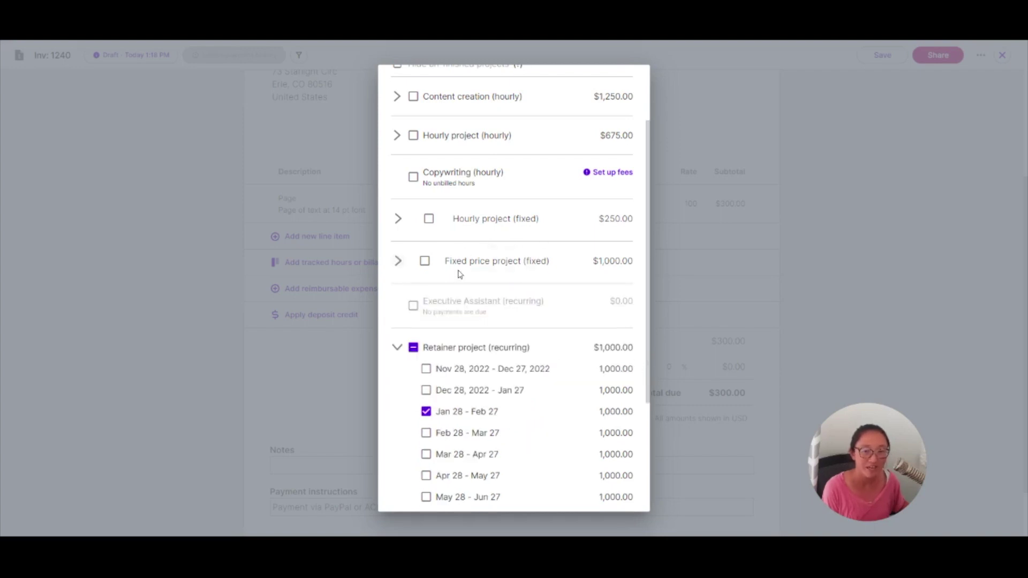
pyautogui.scroll(3, 459, 274)
pyautogui.click(399, 306)
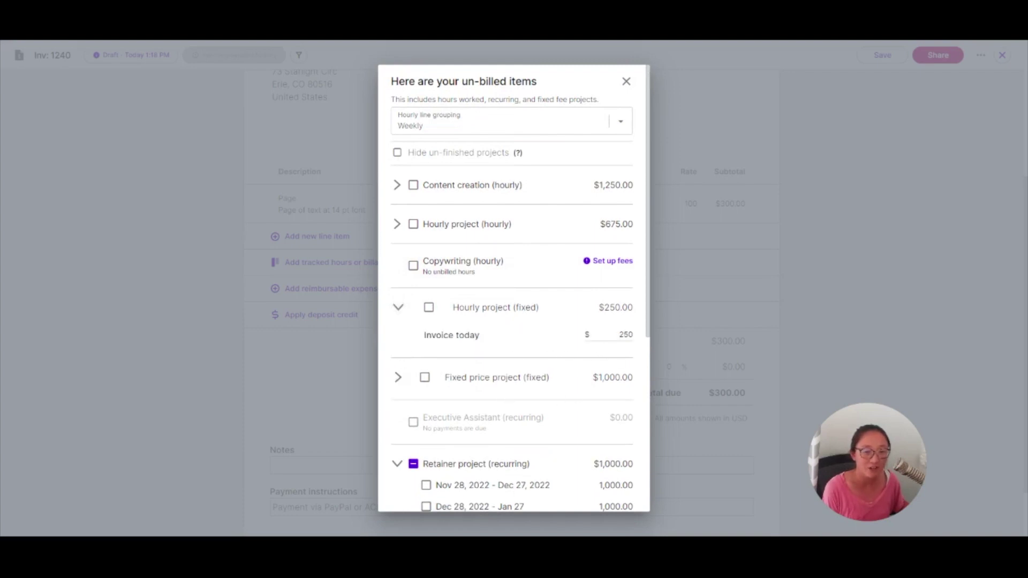
pyautogui.click(436, 358)
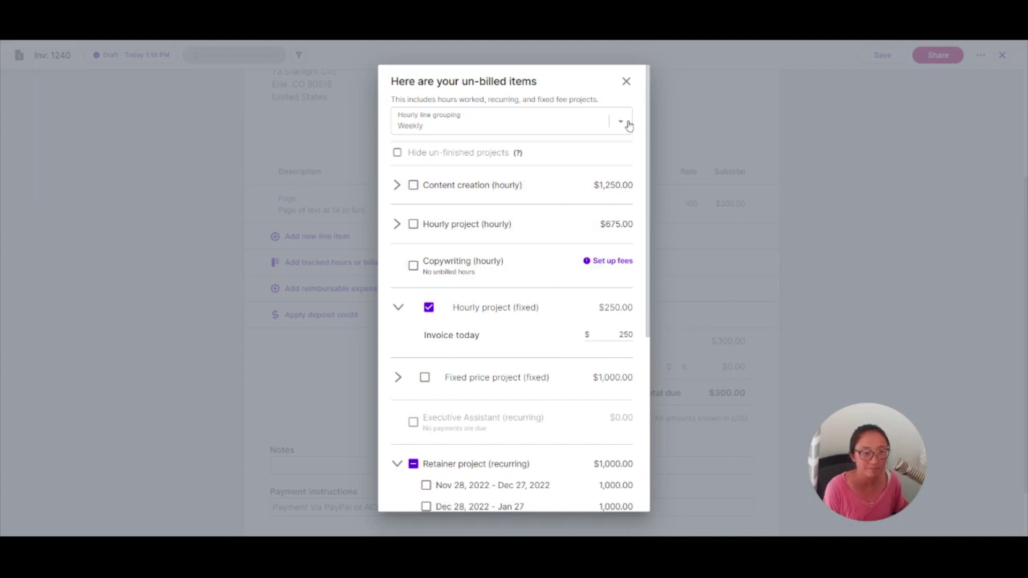
pyautogui.click(691, 187)
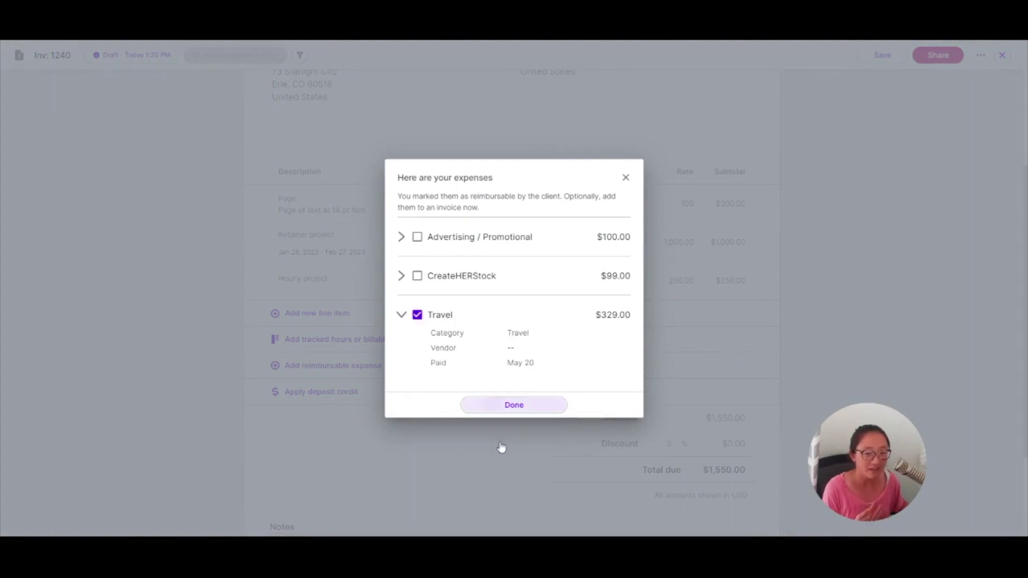
# Step: Add the $329 Travel flight expense and apply a $500 deposit credit to invoice 1240
pyautogui.click(498, 406)
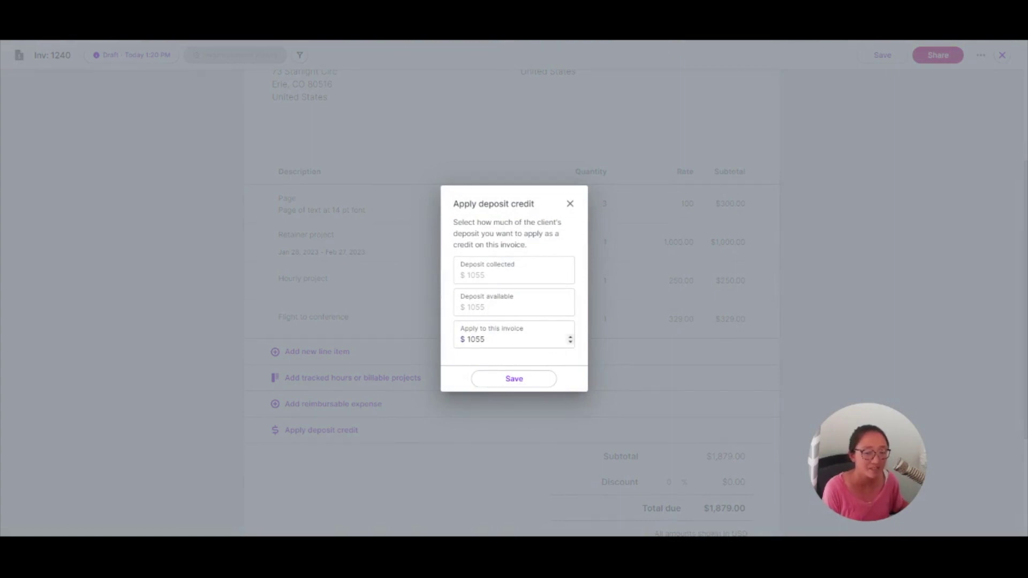
pyautogui.doubleClick(475, 340)
pyautogui.write('500')
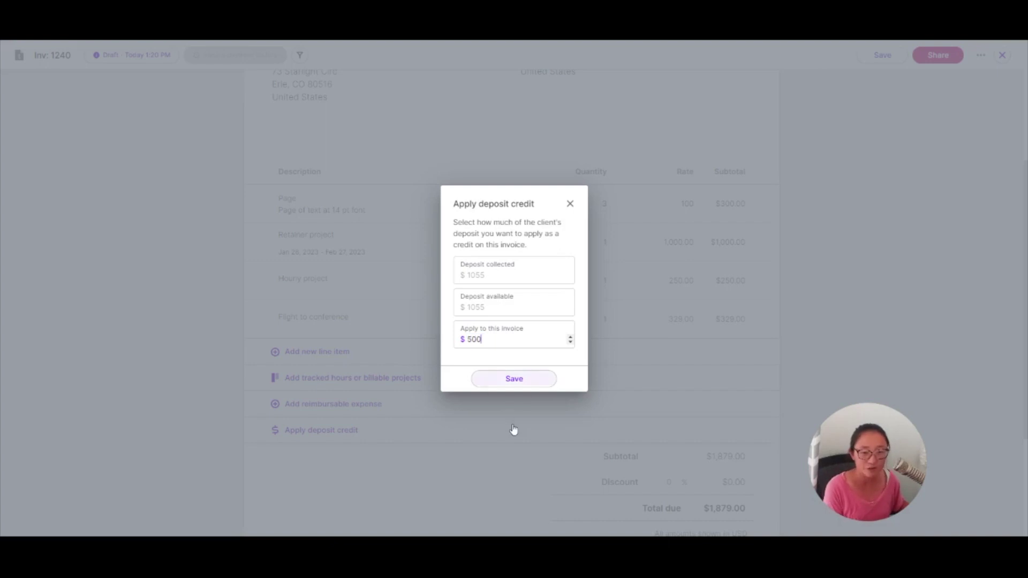
pyautogui.press('Return')
pyautogui.scroll(-2, 773, 458)
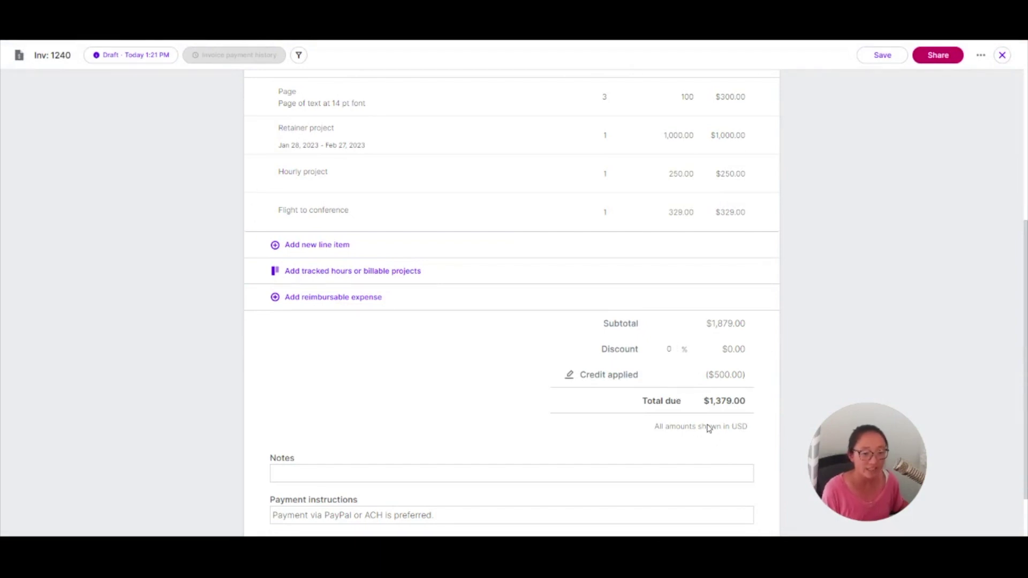
# Step: Set invoice 1240's payment terms to 30 days, due Jul 2, 2023
pyautogui.scroll(-1, 511, 302)
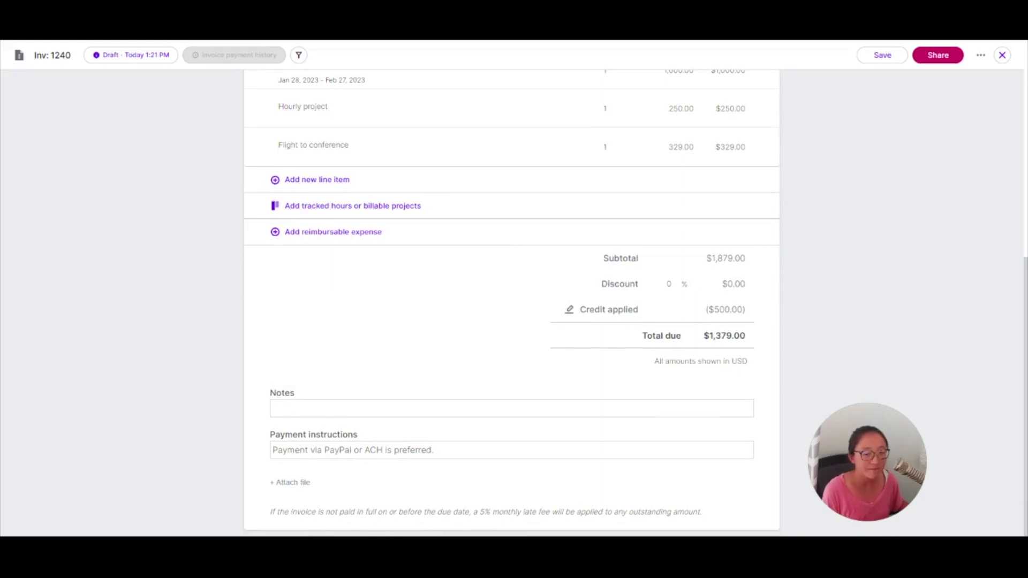
pyautogui.click(540, 512)
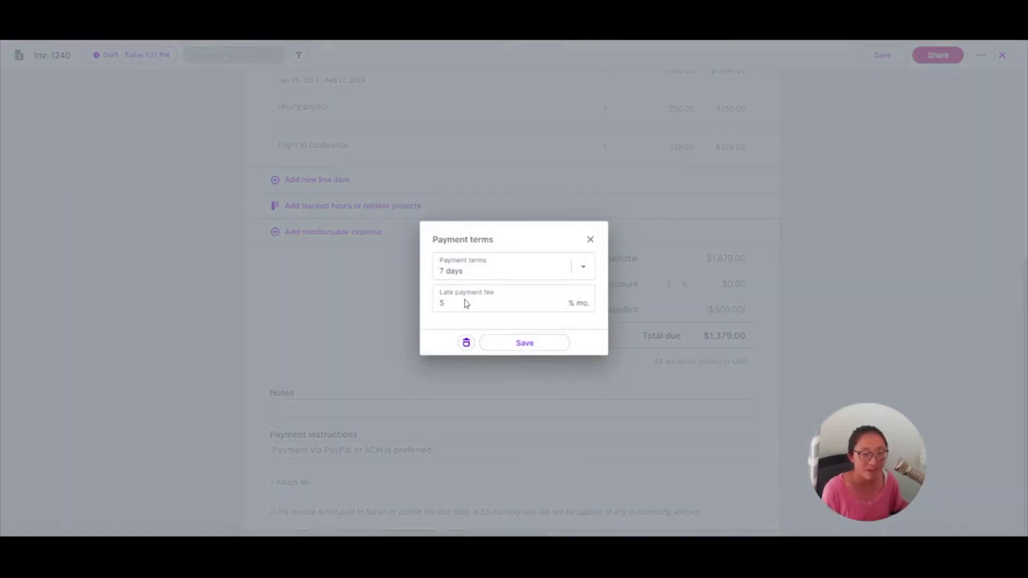
pyautogui.click(583, 266)
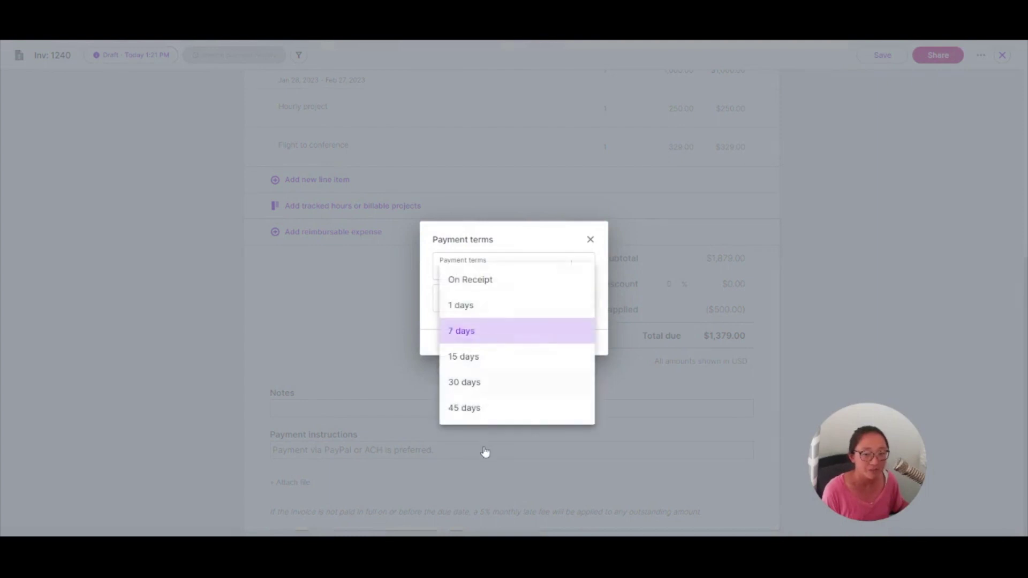
pyautogui.click(465, 382)
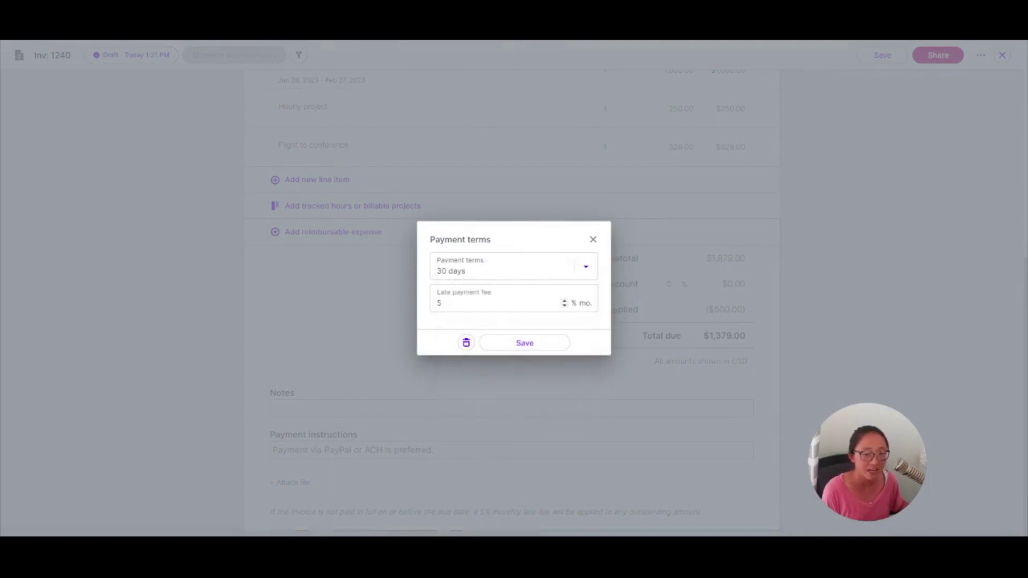
pyautogui.click(593, 240)
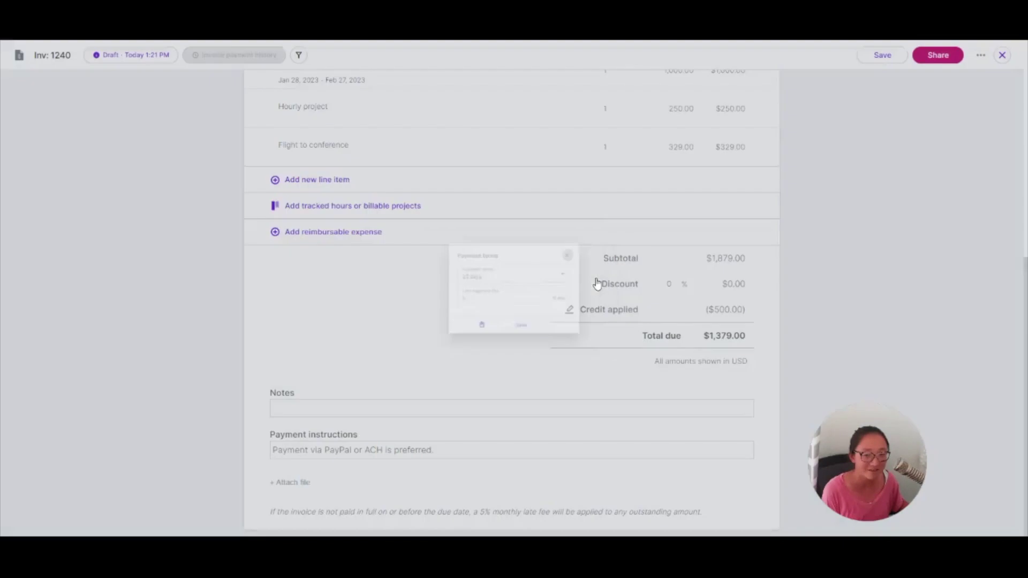
pyautogui.scroll(7, 664, 375)
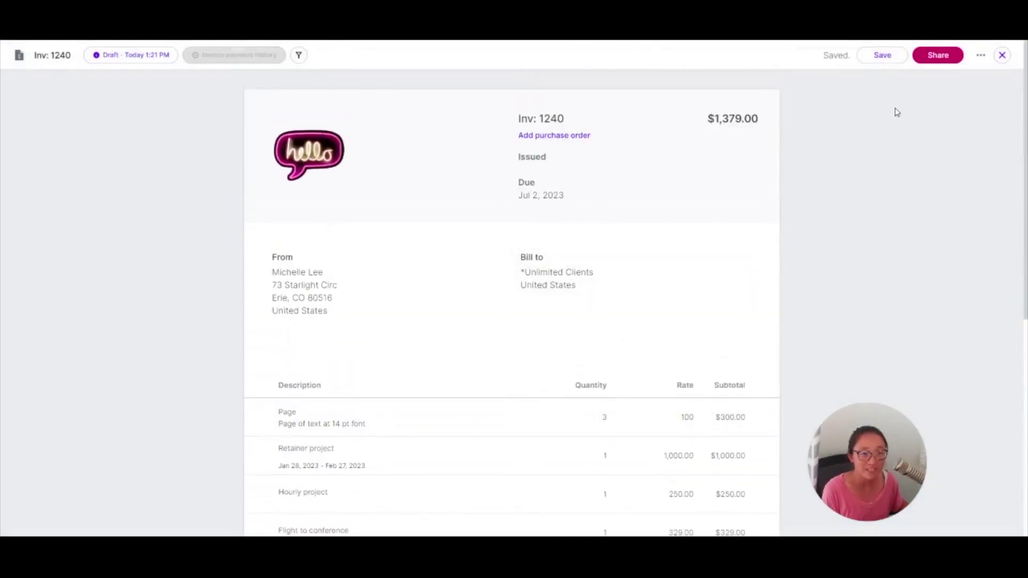
pyautogui.click(937, 56)
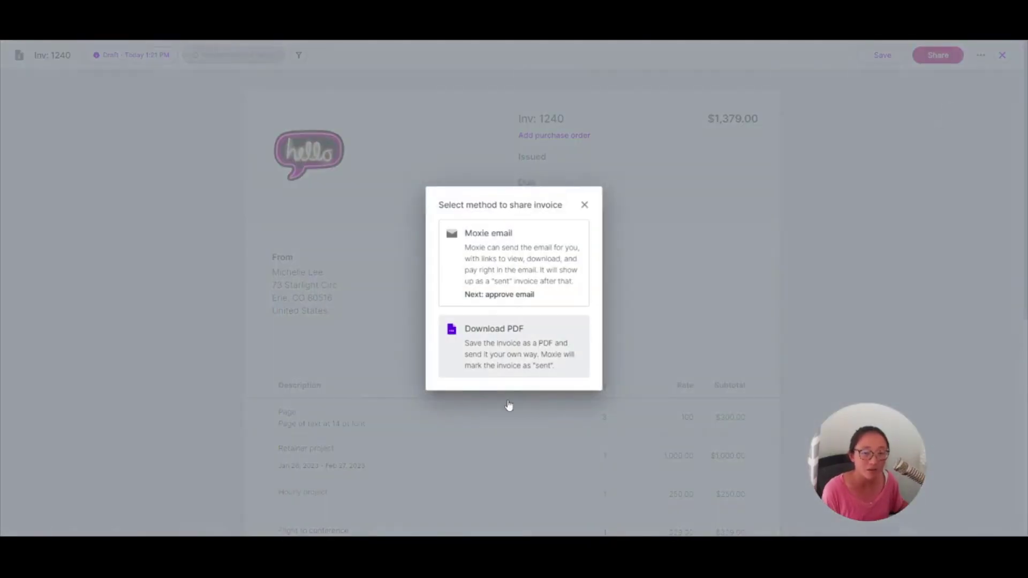
# Step: Send invoice 1240 by Moxie email with the default message, without inserting a template
pyautogui.click(508, 318)
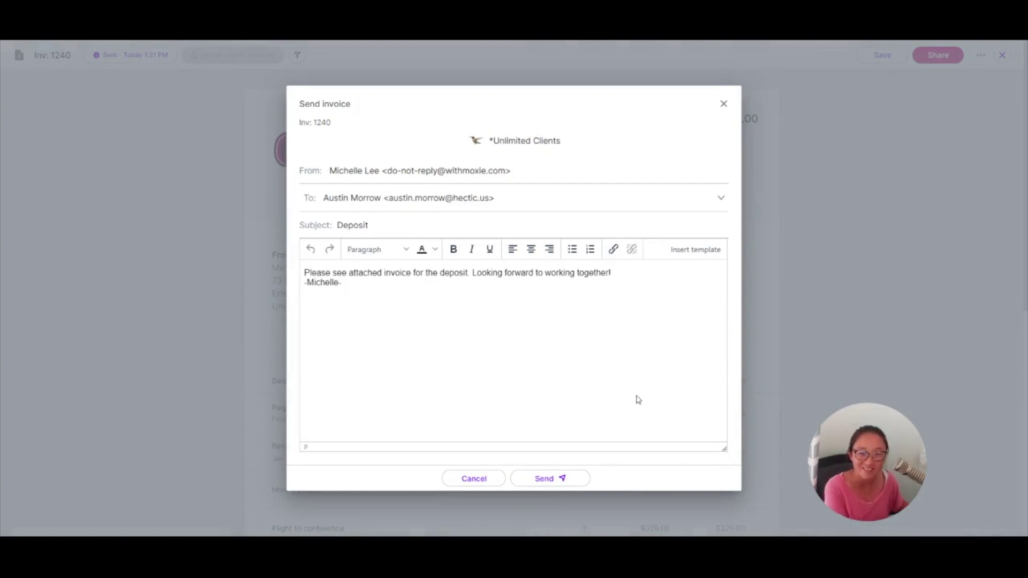
pyautogui.click(695, 250)
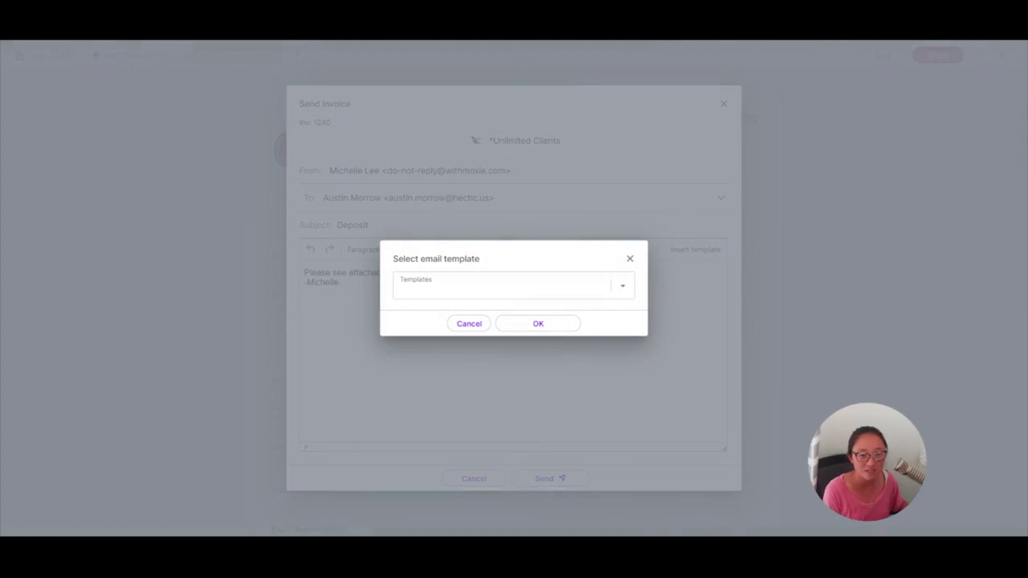
pyautogui.click(503, 288)
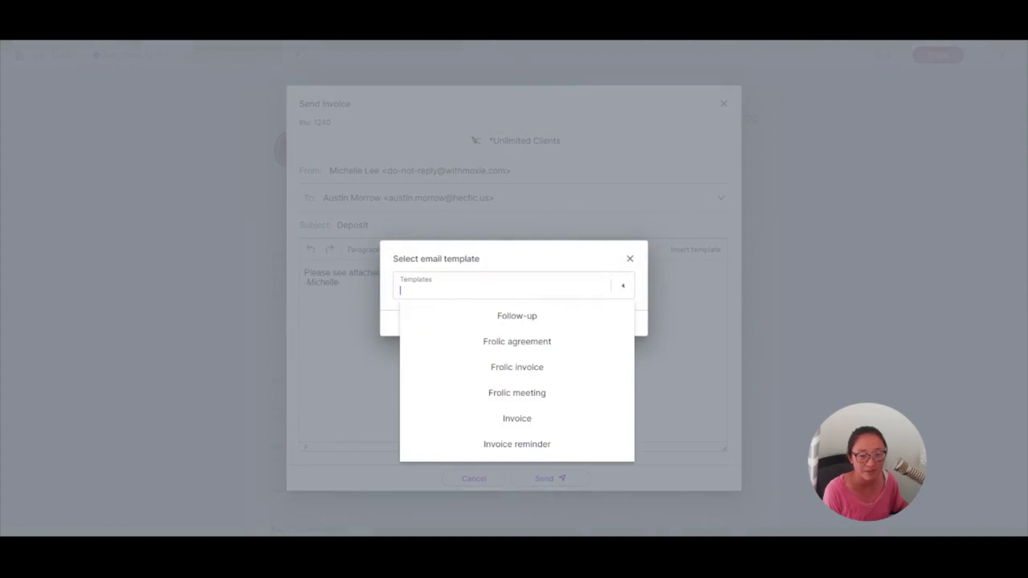
pyautogui.scroll(-5, 535, 444)
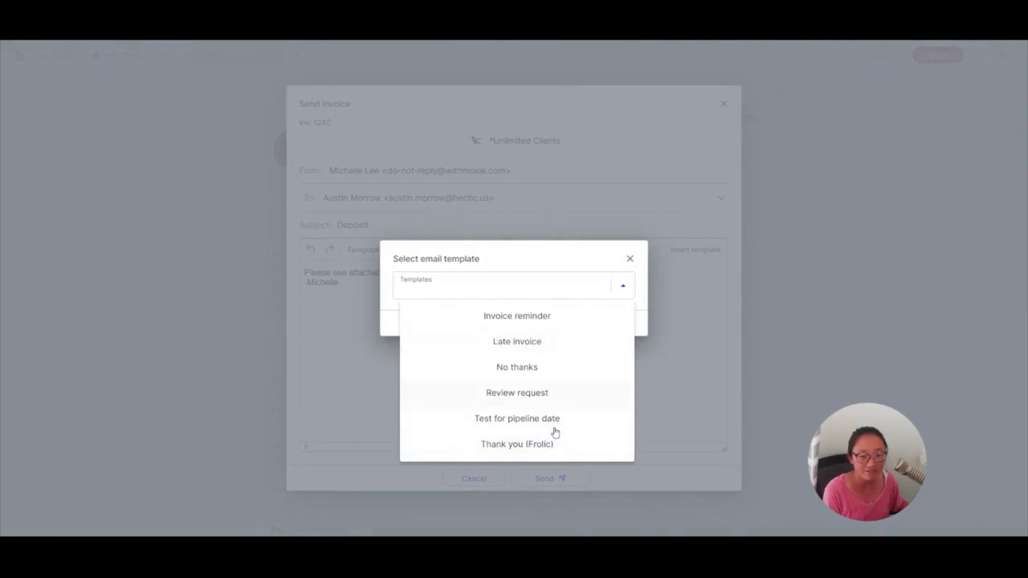
pyautogui.scroll(5, 632, 459)
pyautogui.click(684, 410)
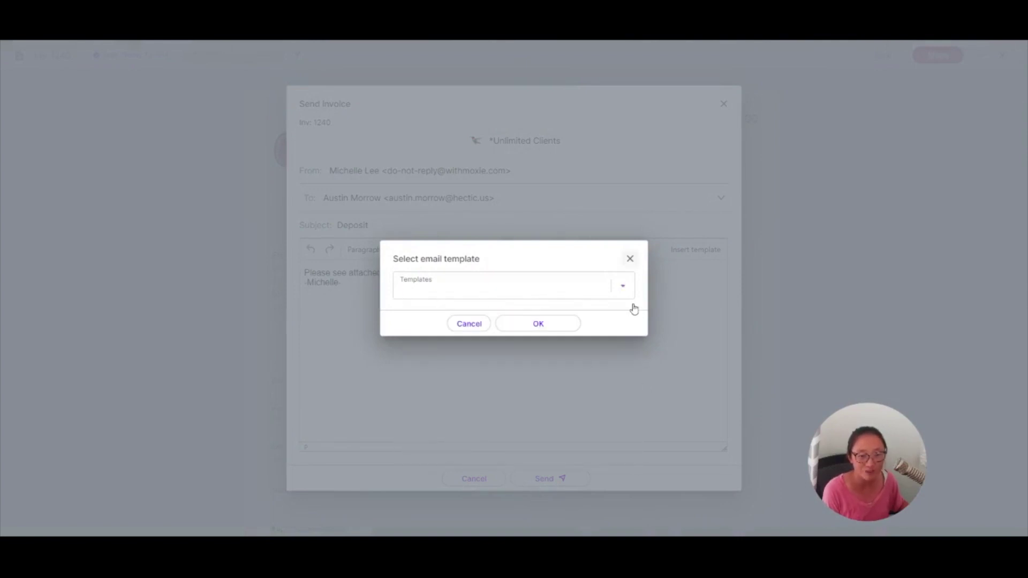
pyautogui.click(630, 258)
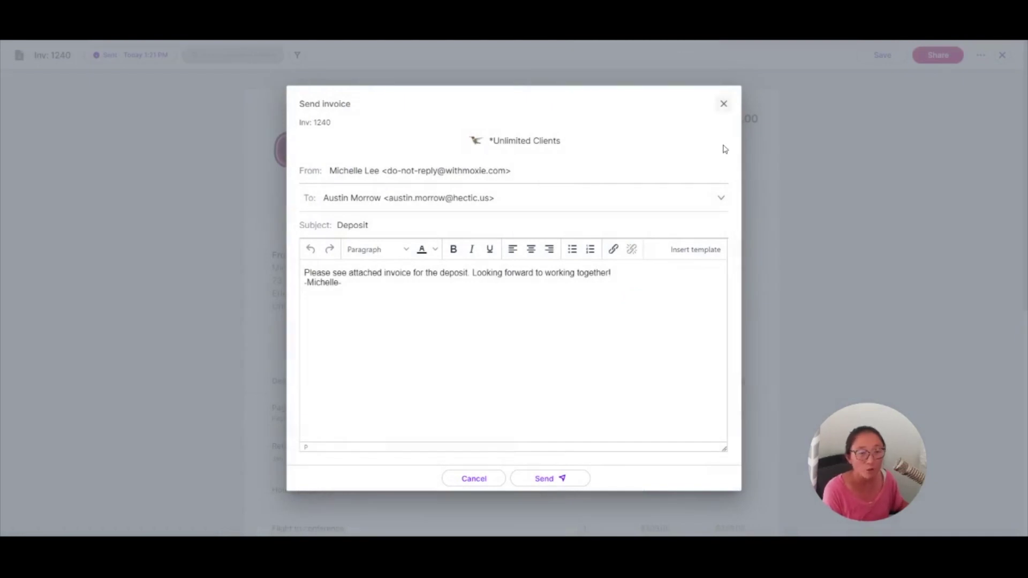
pyautogui.press('Escape')
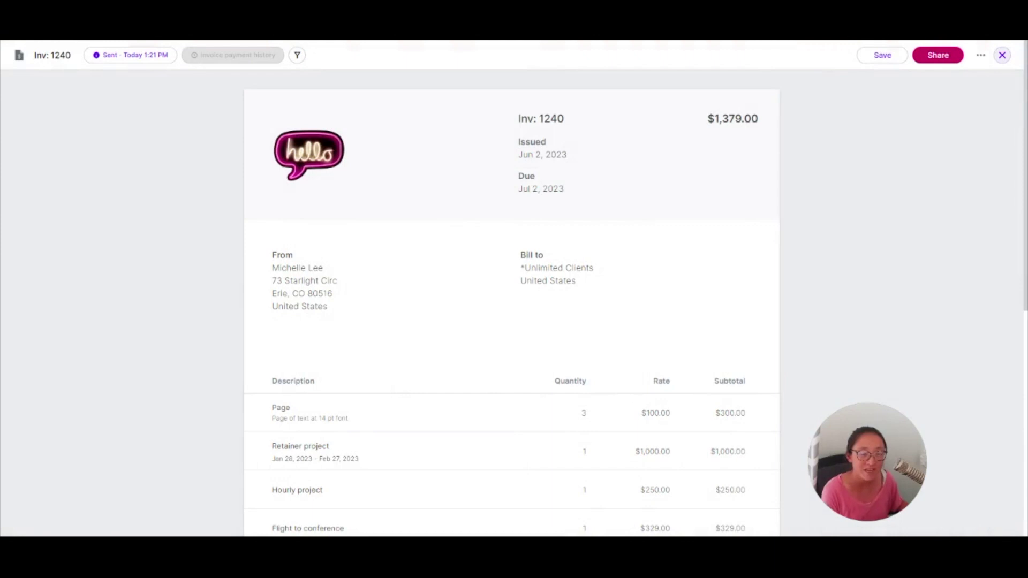
pyautogui.click(1003, 55)
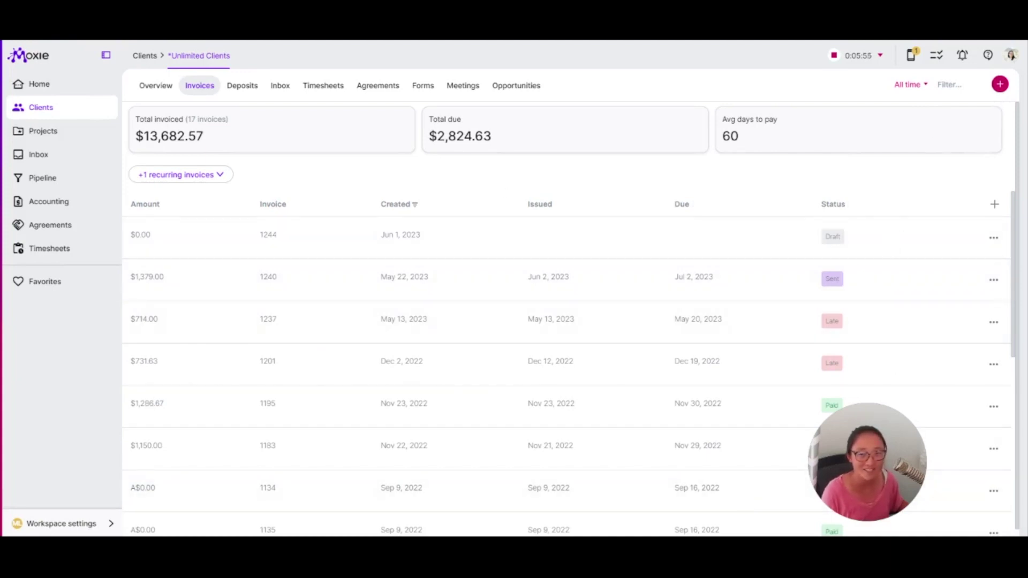
# Step: Glance at the Help center, then view Accounting's list of 140 invoices ($121,775.53 invoiced, $10,852.42 due)
pyautogui.click(988, 55)
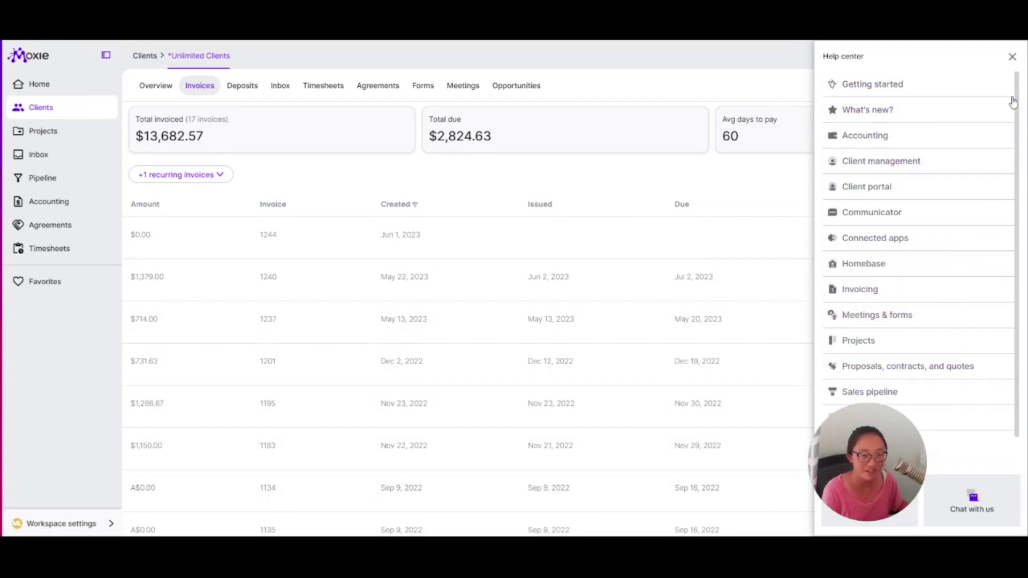
pyautogui.press('Escape')
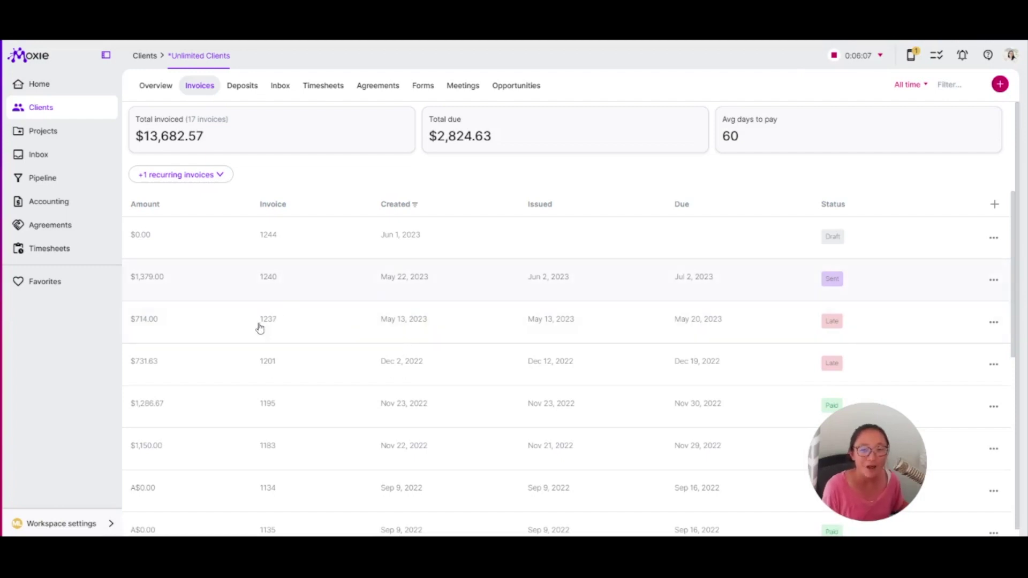
pyautogui.click(49, 202)
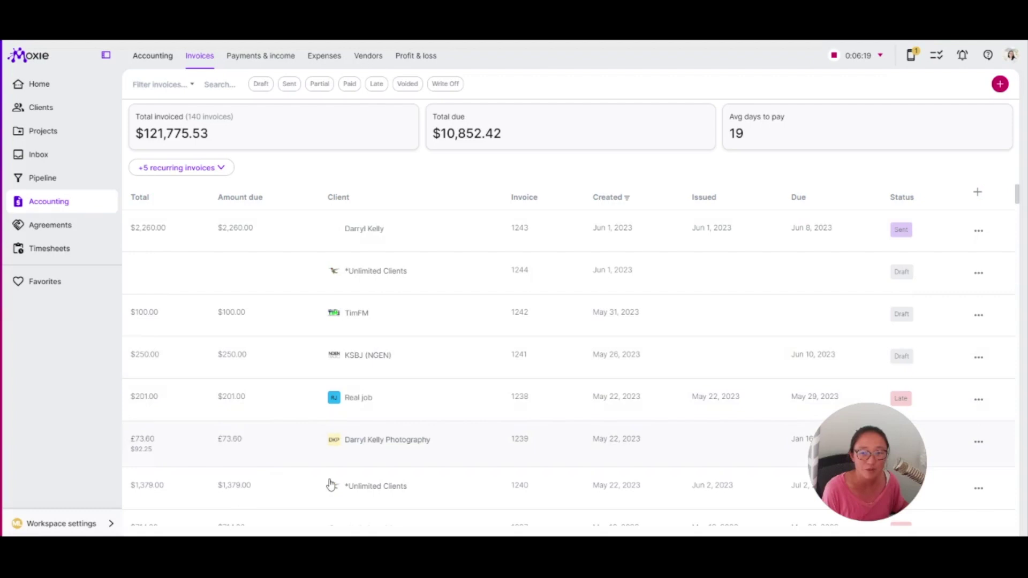
pyautogui.scroll(-3, 472, 470)
# Step: Expand the five recurring invoices and review Real job's monthly recurrence starting Mar 6, 2023
pyautogui.scroll(-20, 471, 470)
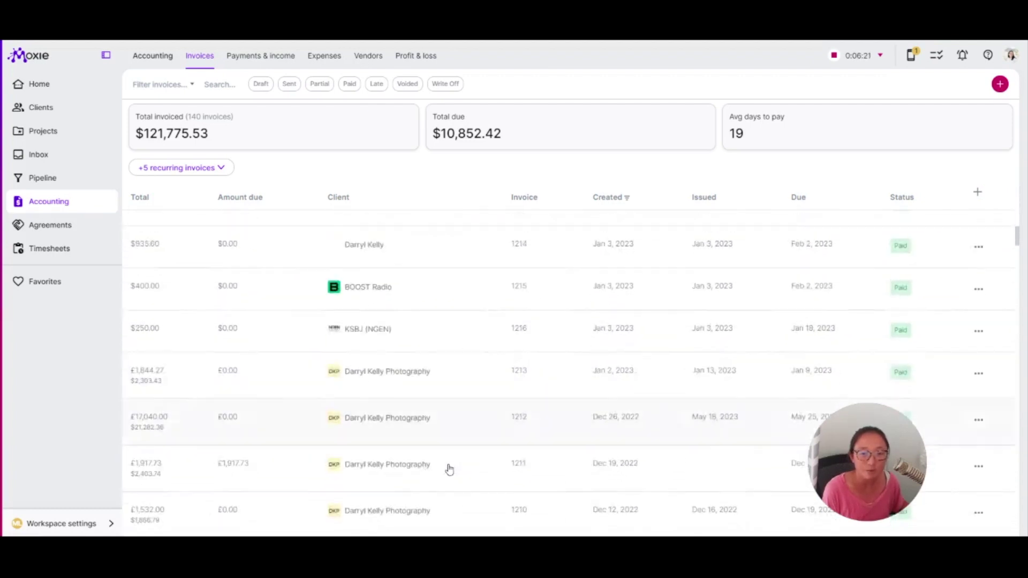
pyautogui.scroll(20, 423, 464)
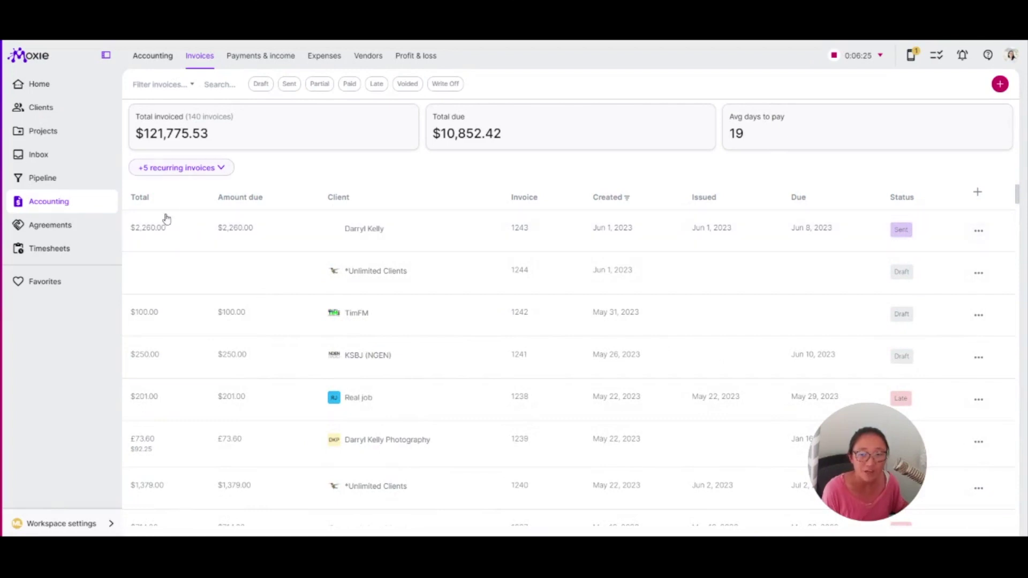
pyautogui.click(170, 168)
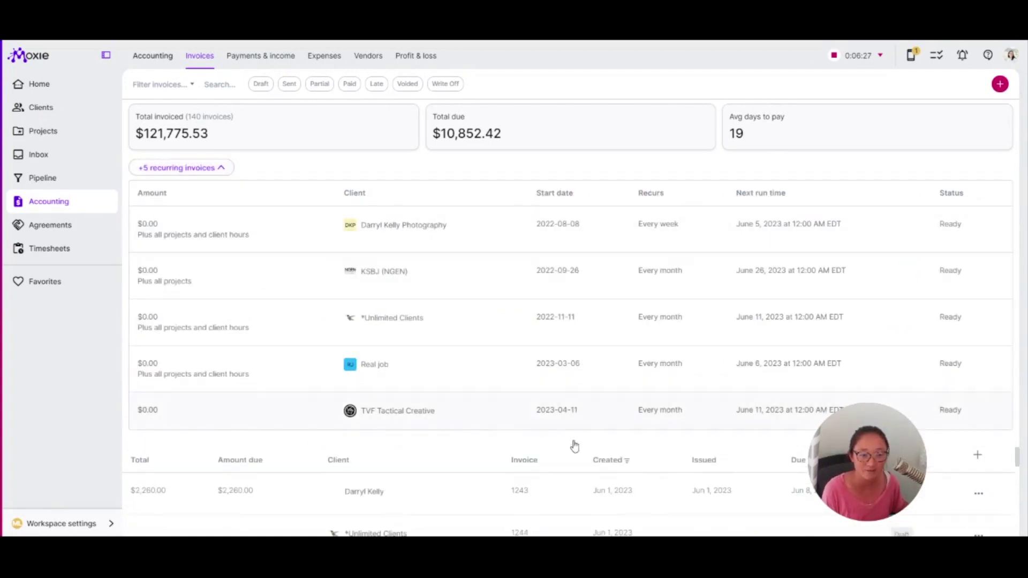
pyautogui.click(235, 398)
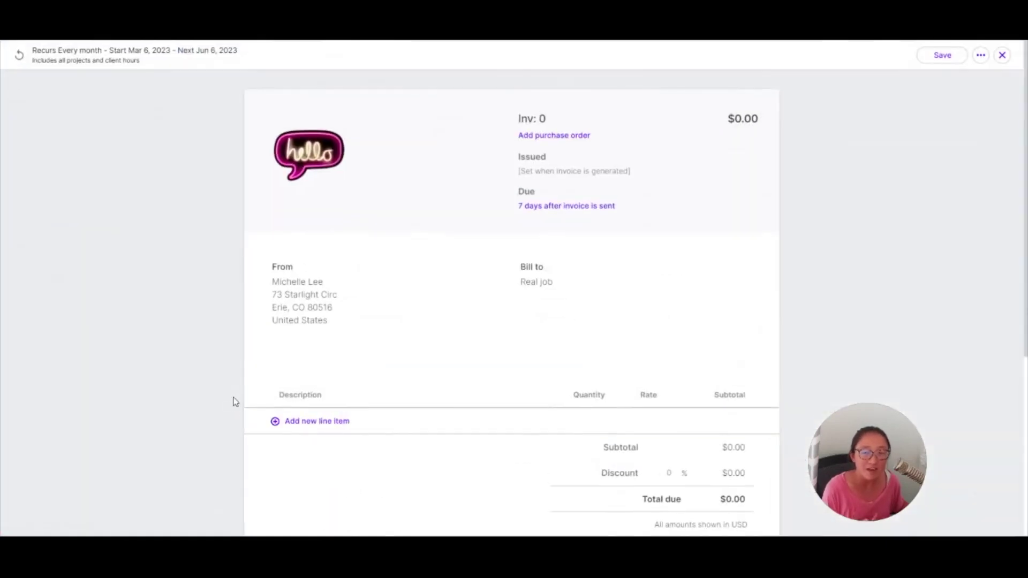
pyautogui.click(112, 97)
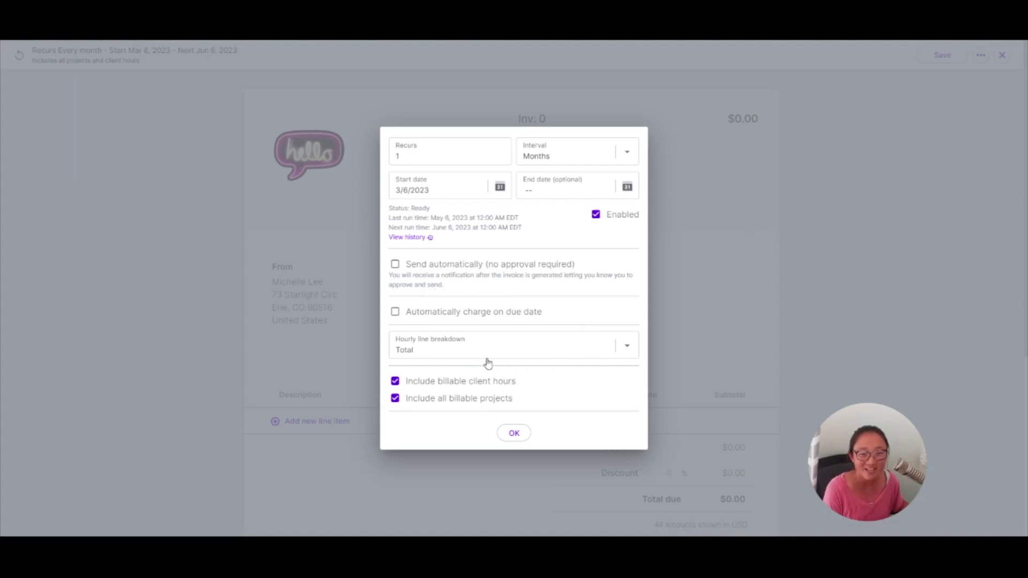
pyautogui.click(514, 432)
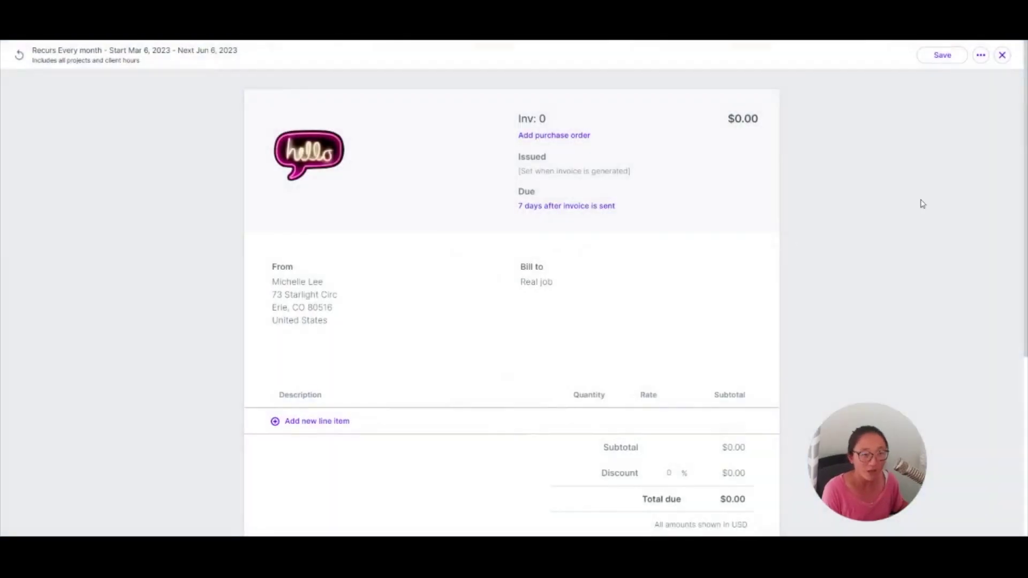
pyautogui.click(1002, 54)
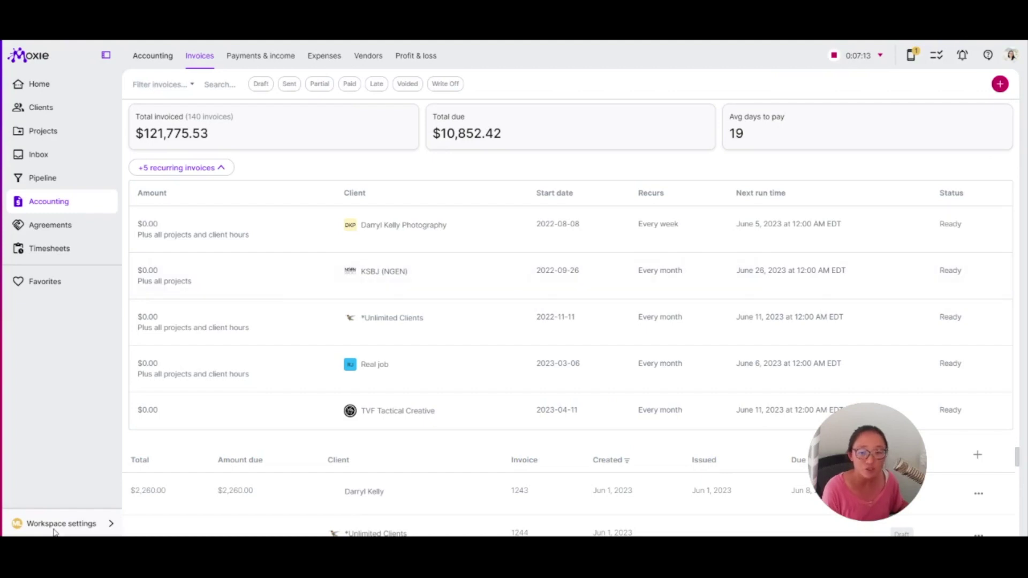
# Step: Check that PayPal and Stripe show as connected payment providers, then return to Home Focus
pyautogui.click(80, 524)
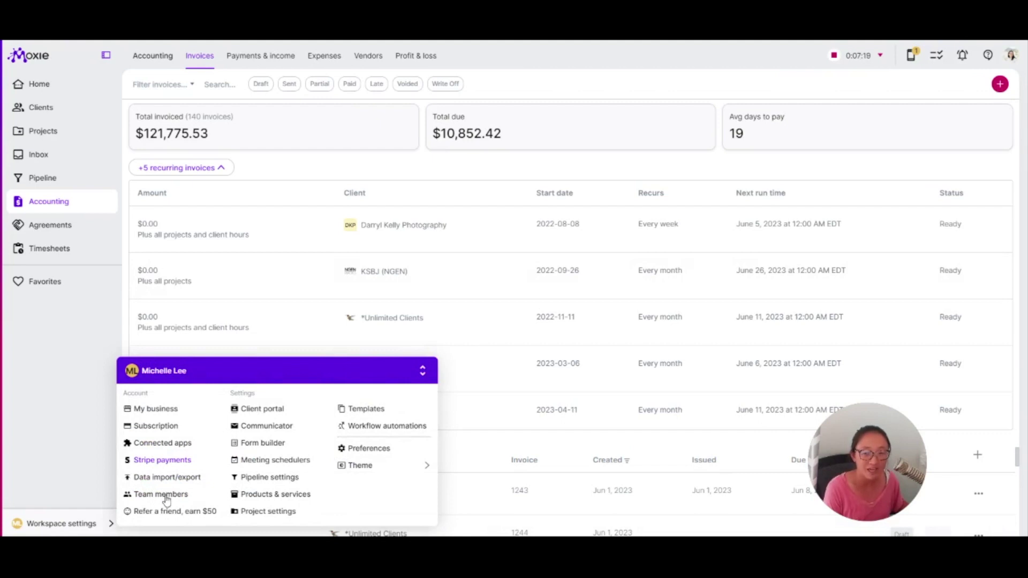
pyautogui.click(162, 443)
pyautogui.click(256, 83)
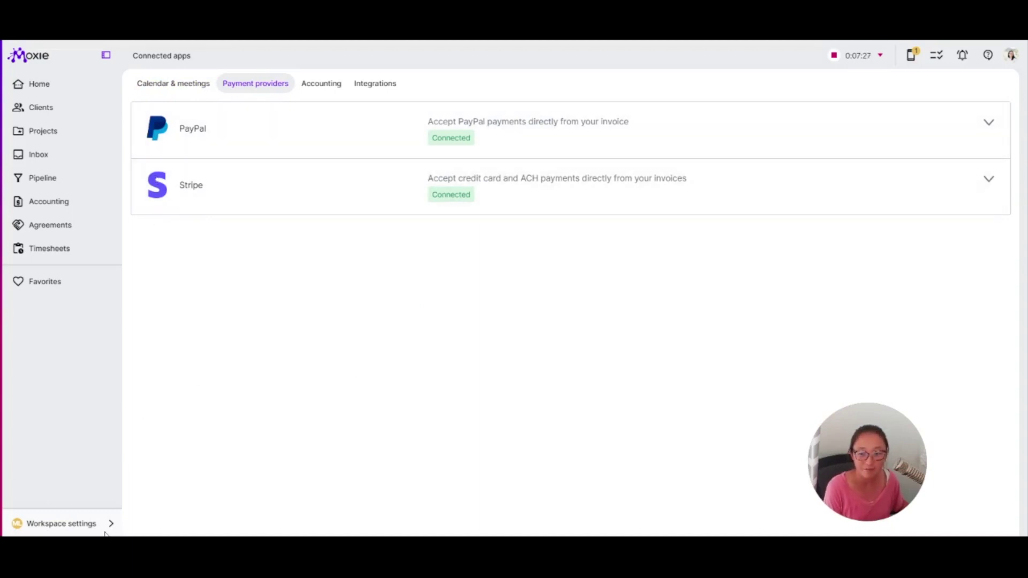
pyautogui.click(39, 84)
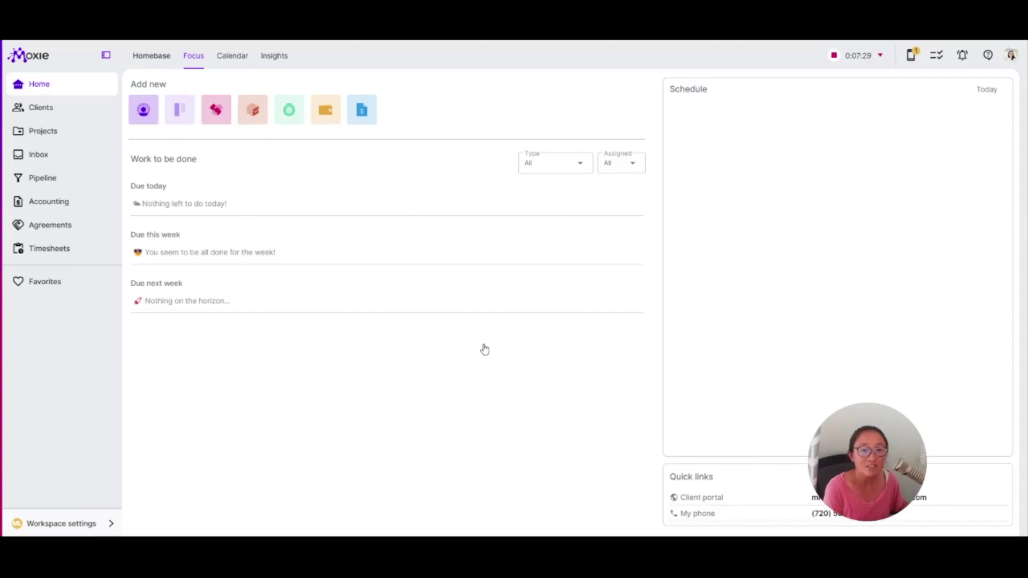